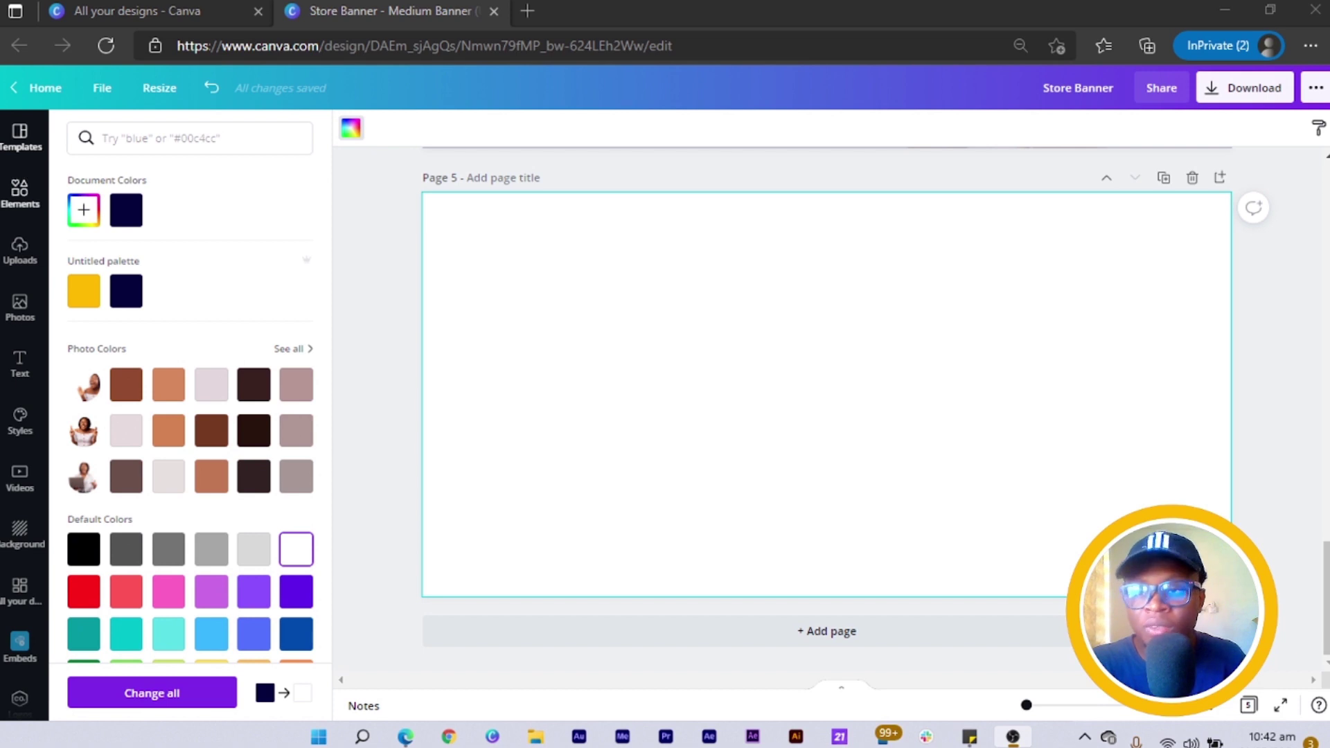
# Search the elements library for "gradient"
pyautogui.click(19, 194)
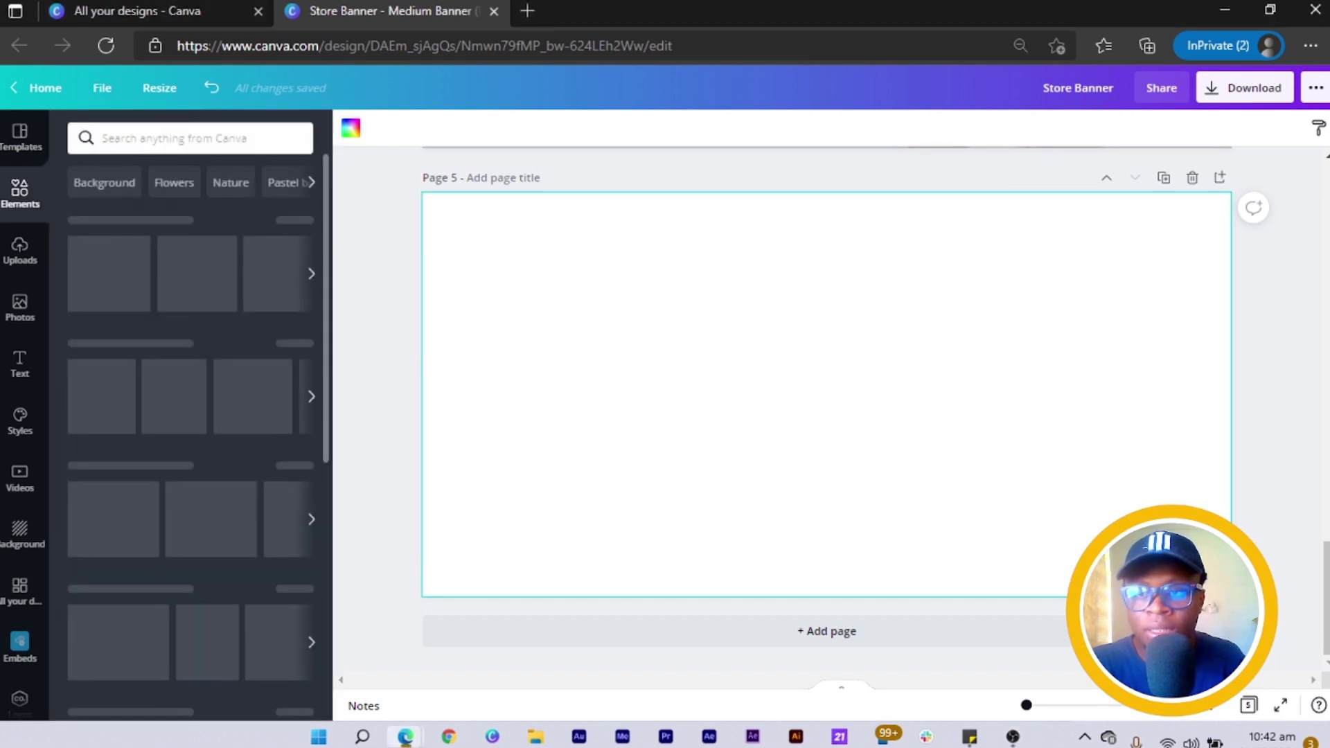
pyautogui.click(118, 139)
pyautogui.write('g')
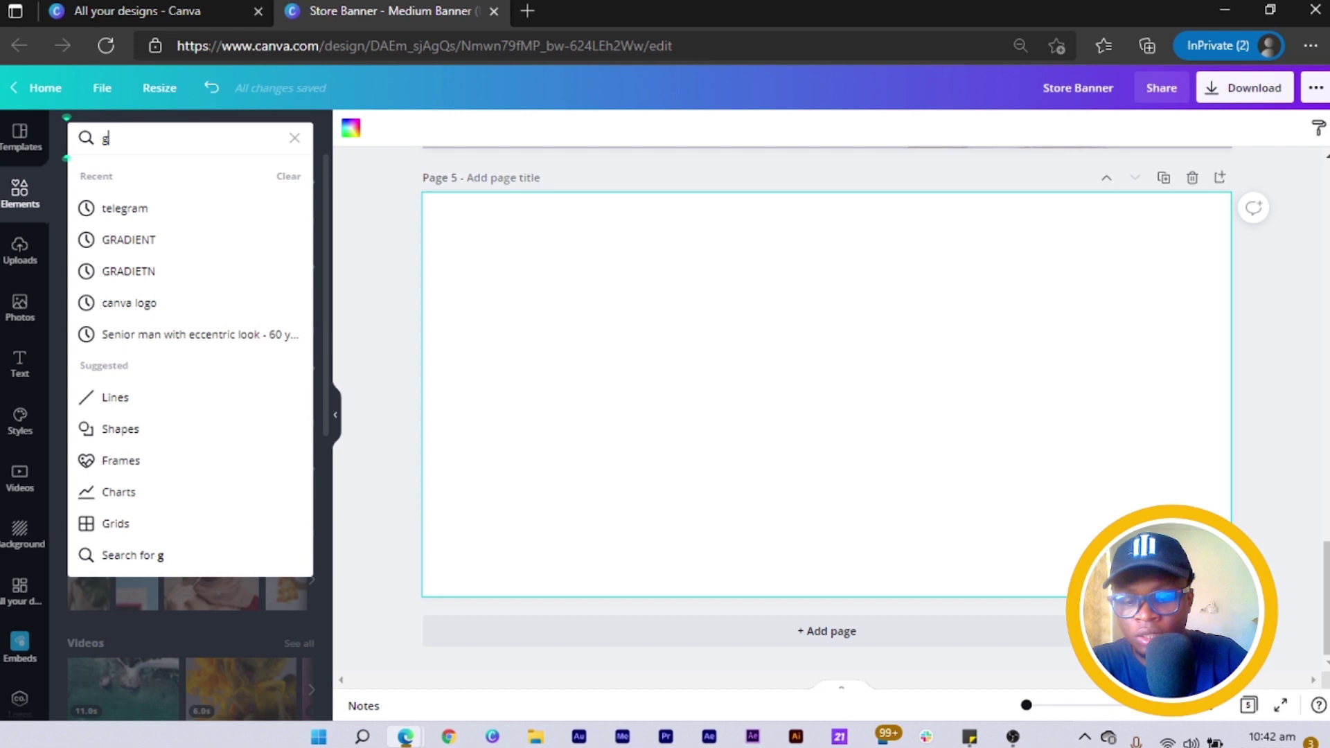
pyautogui.write('radient')
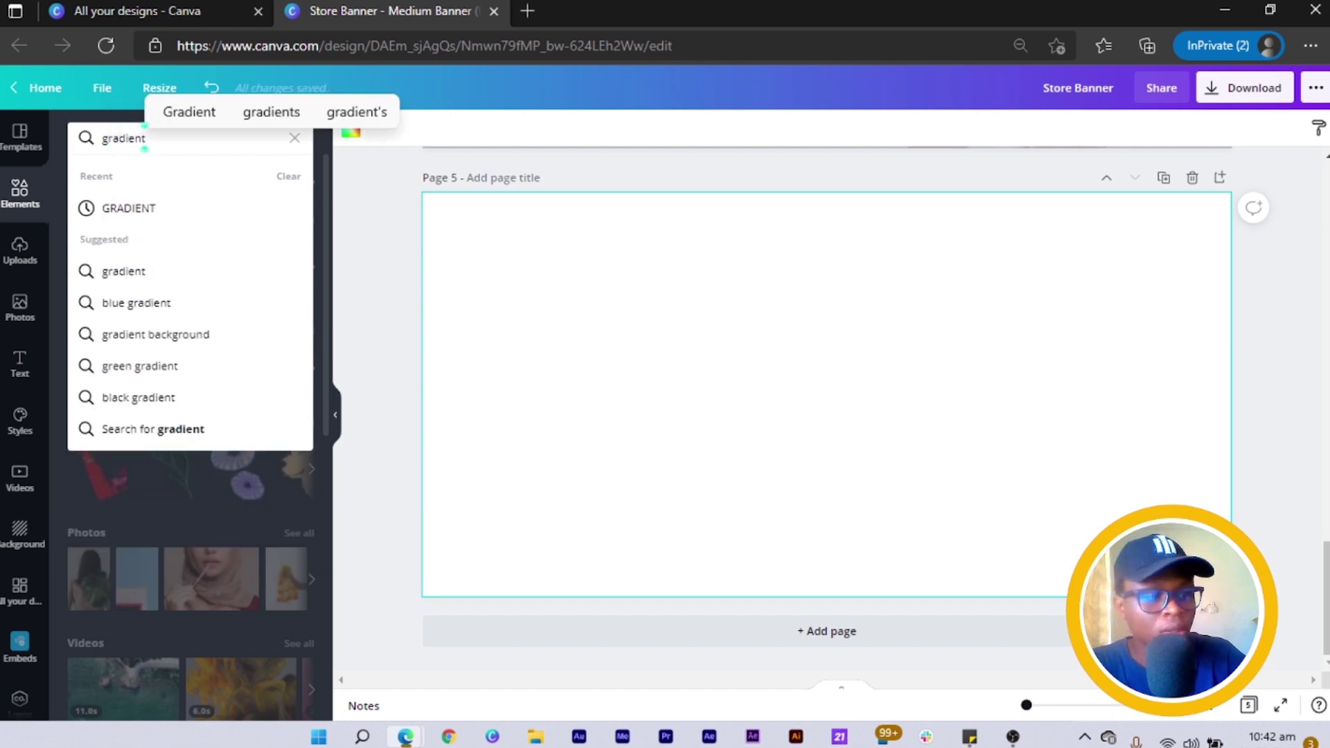
pyautogui.press('Return')
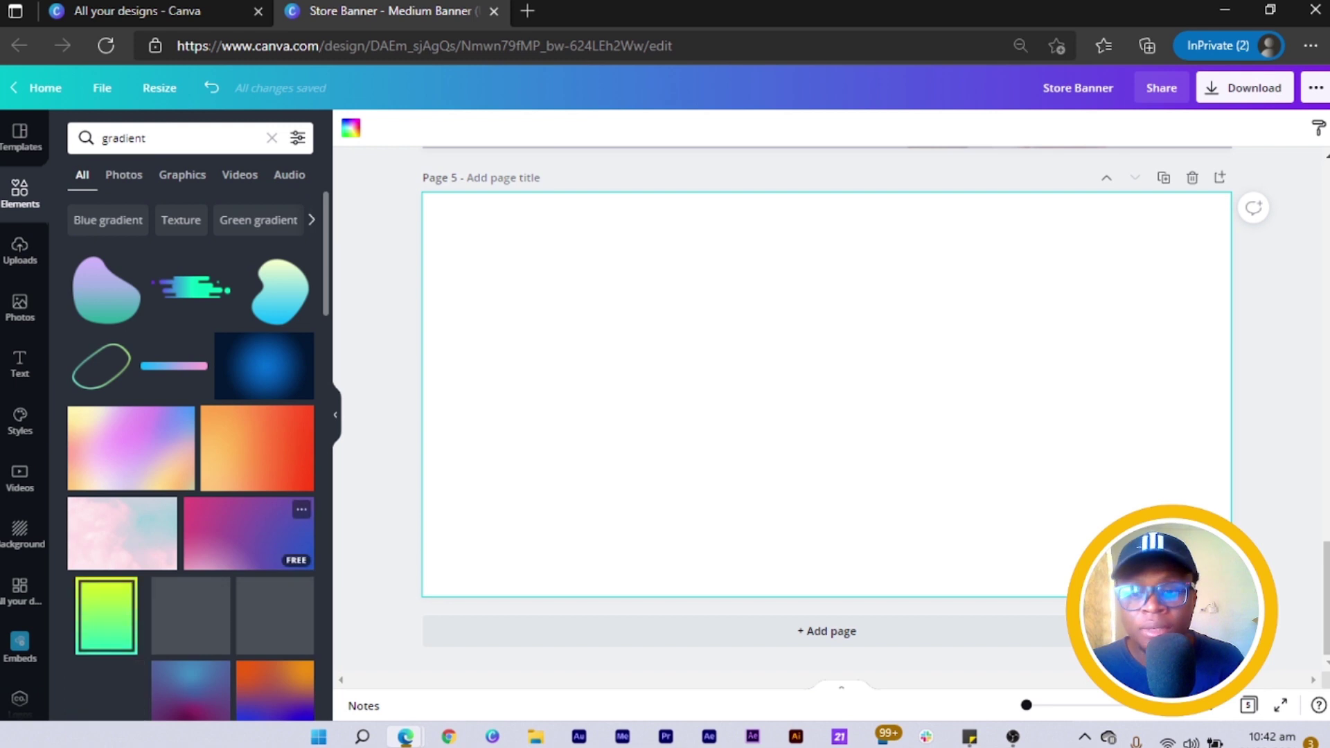
# Try the orange-to-red and the pink-to-blue gradient images on page 5, removing each one again
pyautogui.scroll(-1, 190, 450)
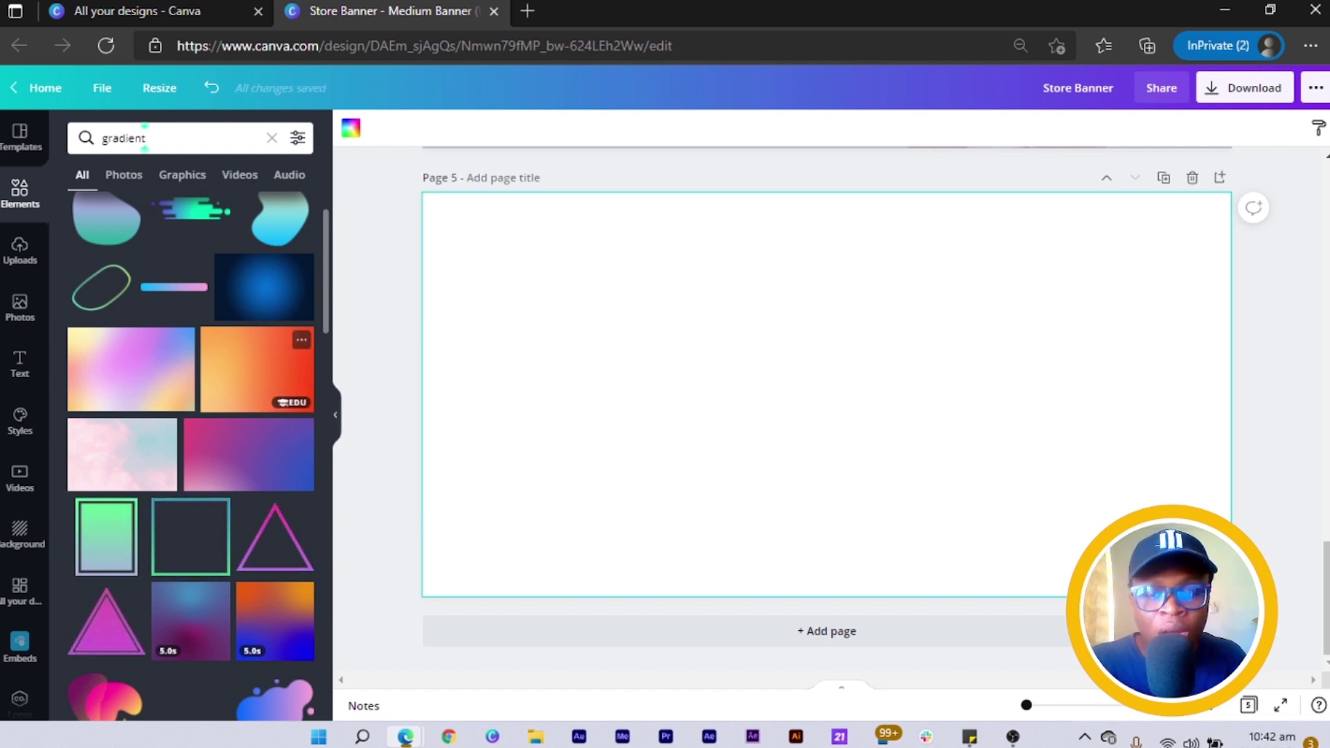
pyautogui.click(256, 368)
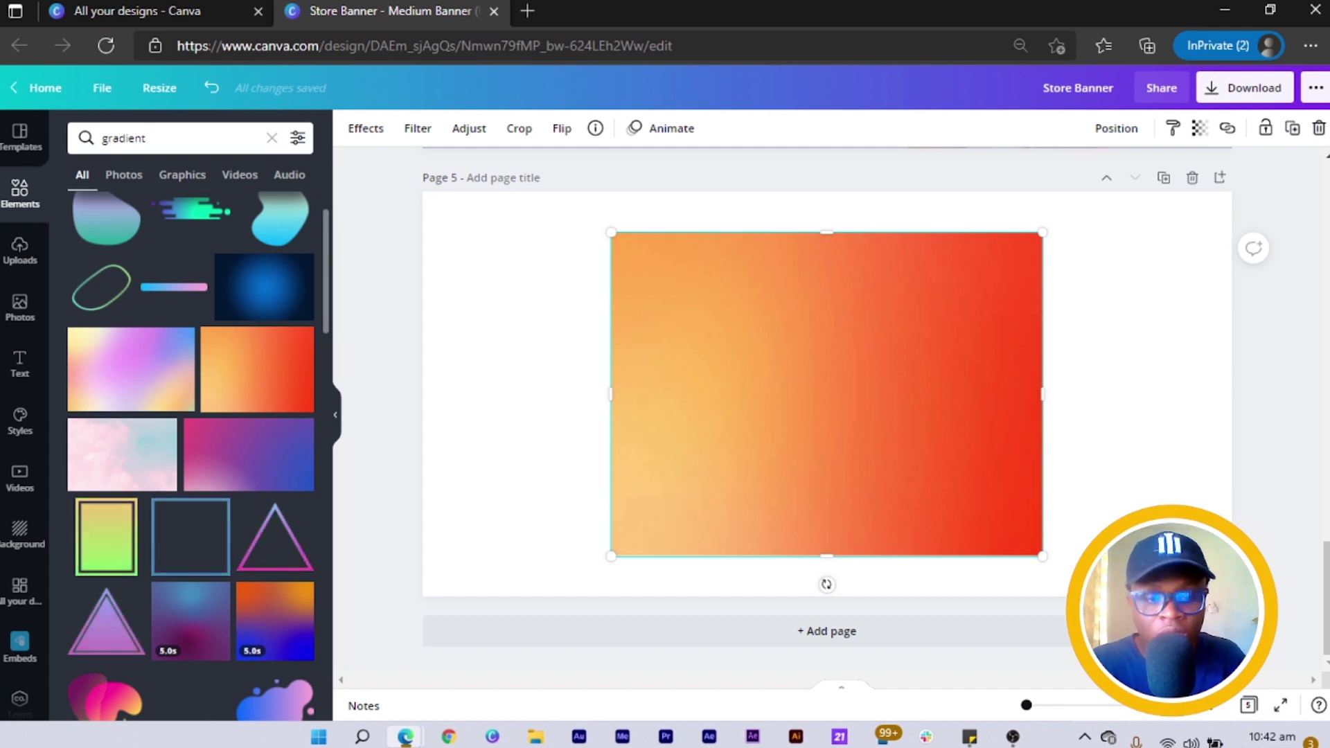
pyautogui.press('Delete')
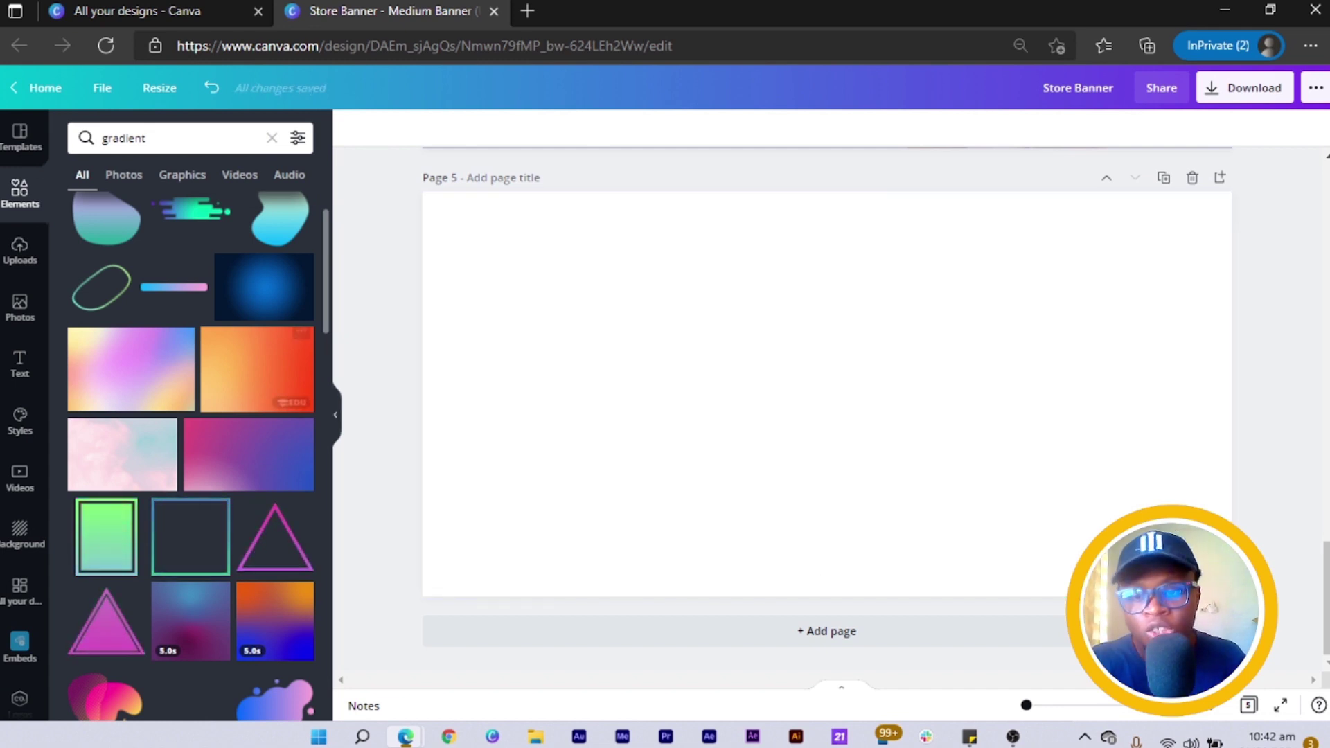
pyautogui.click(249, 454)
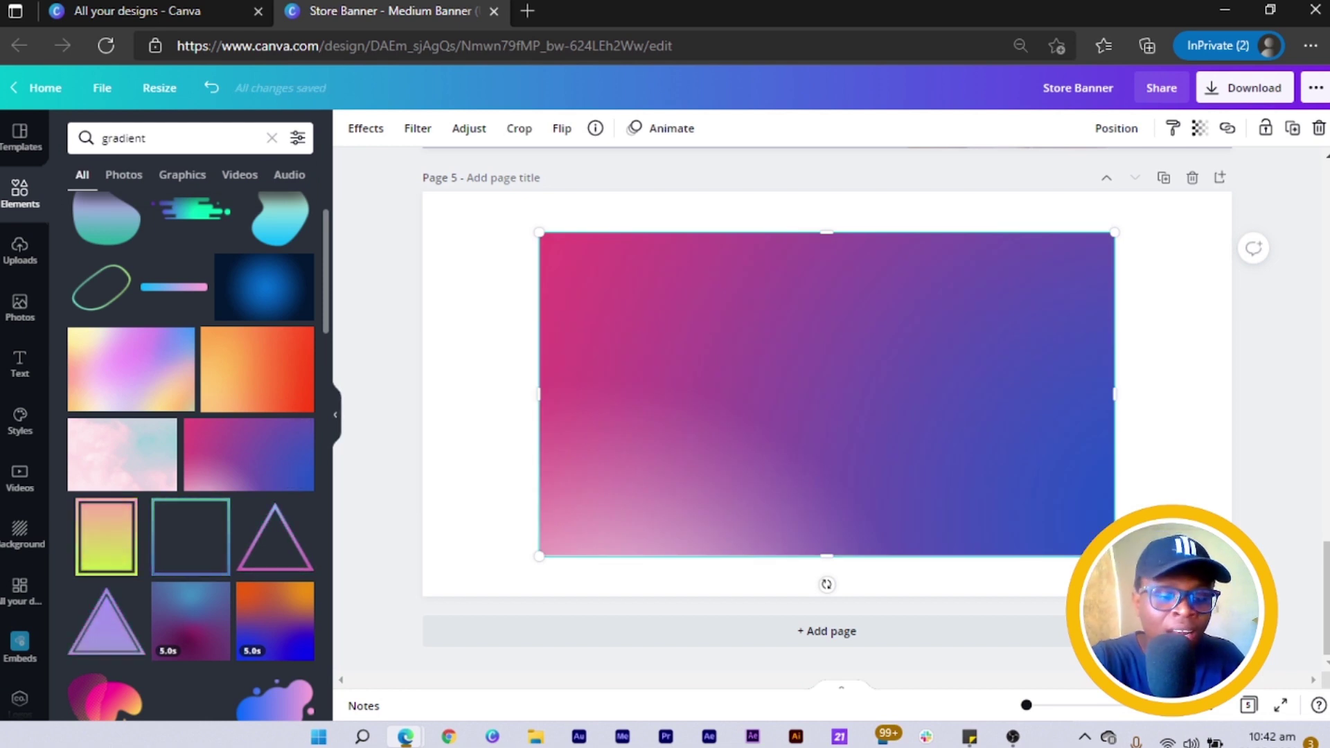
pyautogui.press('Delete')
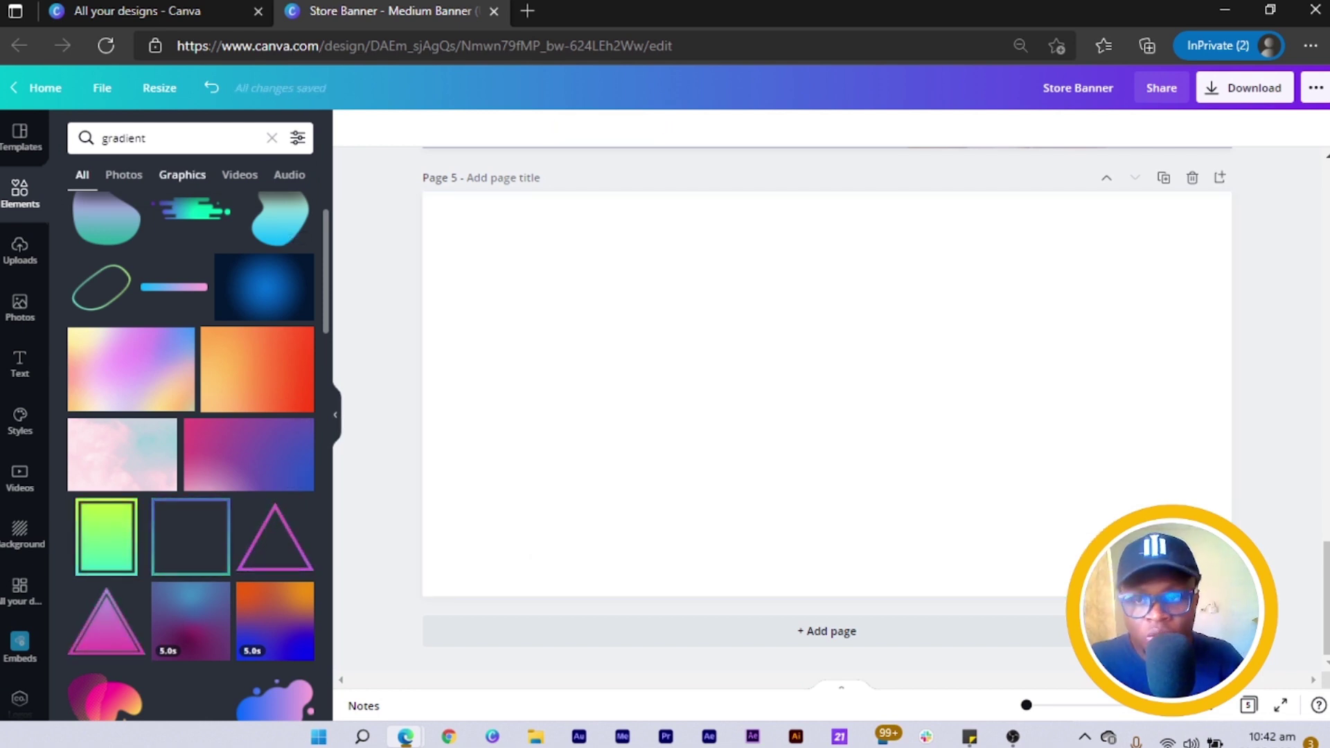
# Limit the gradient results to graphics and try the teal and the magenta-to-purple gradients on page 5, removing the teal one
pyautogui.click(182, 175)
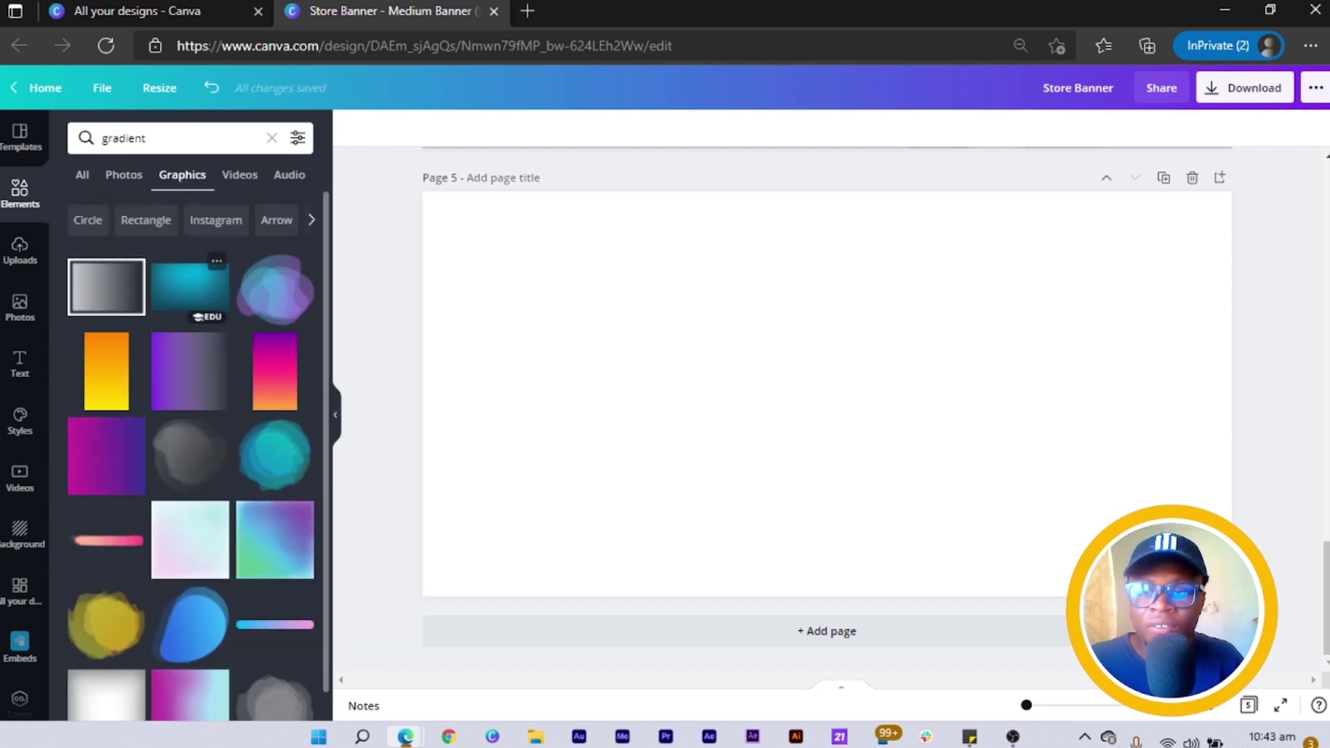
pyautogui.click(189, 287)
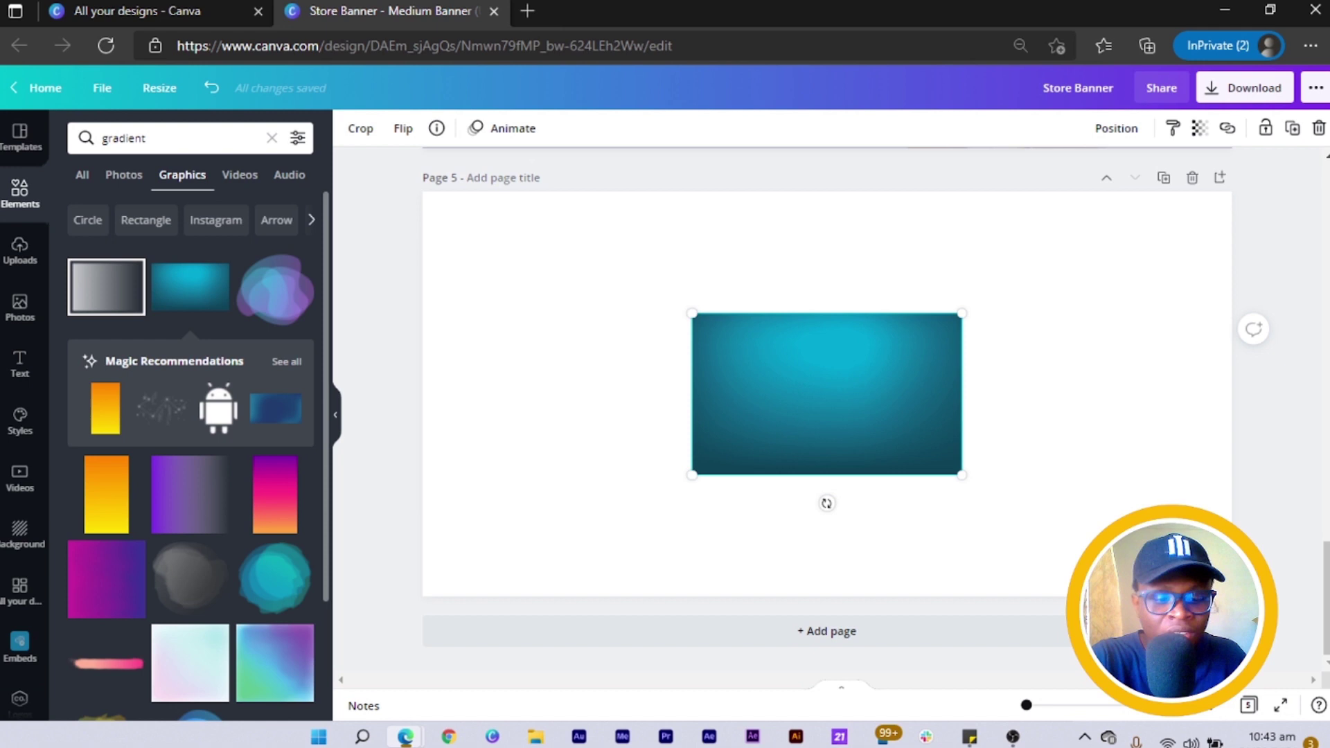
pyautogui.press('Delete')
pyautogui.scroll(-3, 191, 485)
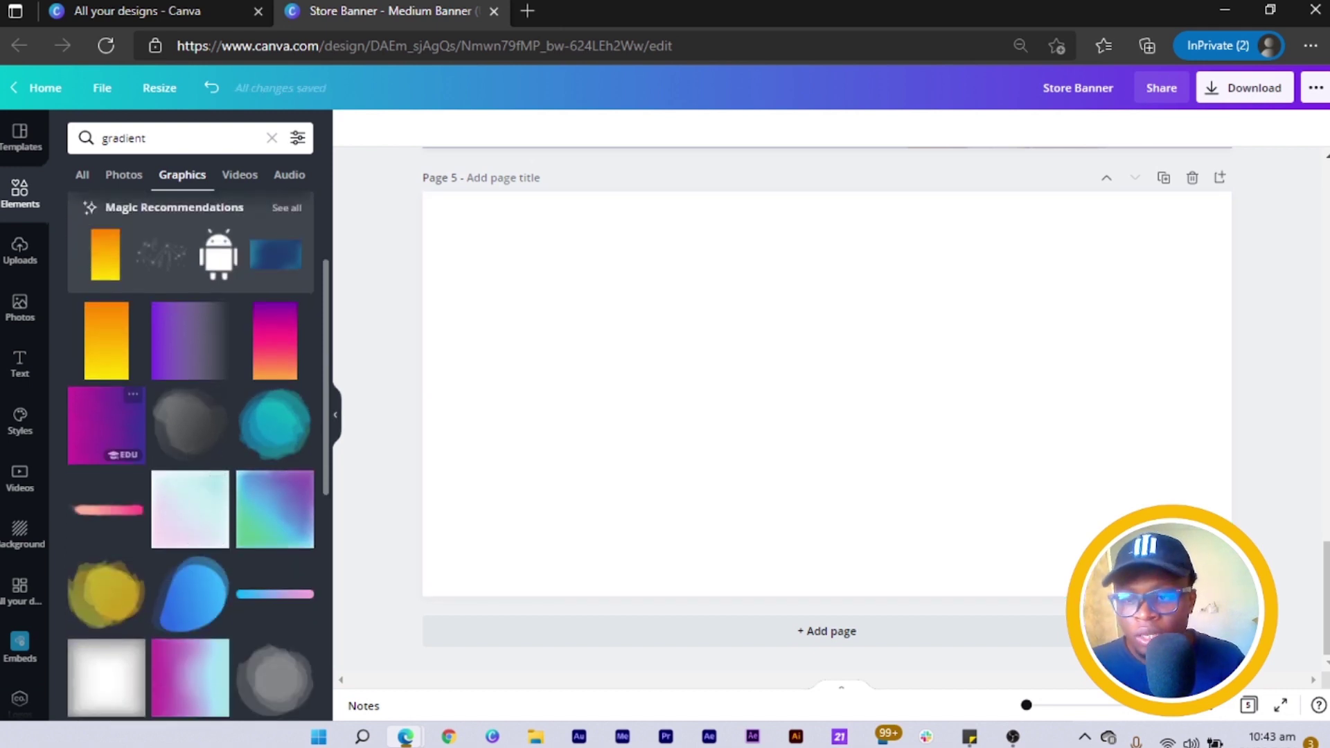
pyautogui.click(106, 425)
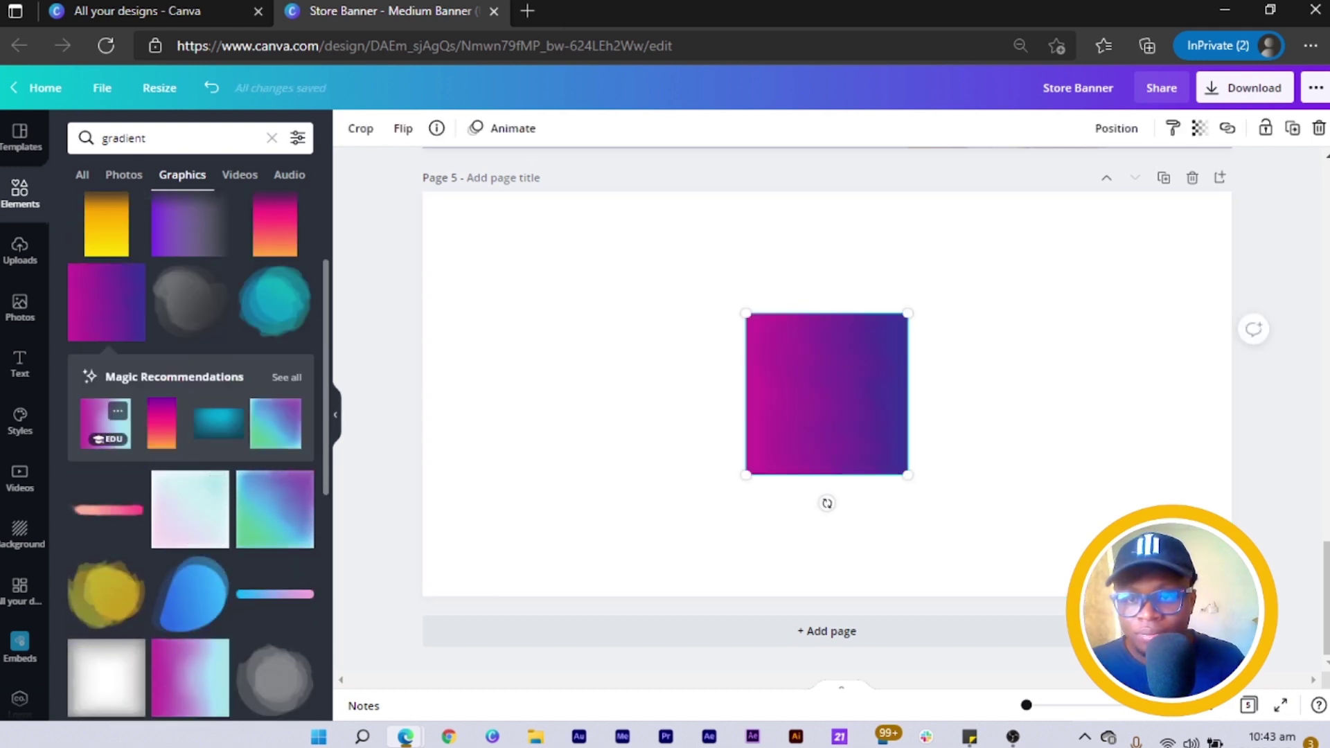
# Find the free, recolorable Square gradient in teal and purple among the graphics and add it to page 5
pyautogui.scroll(-3, 191, 451)
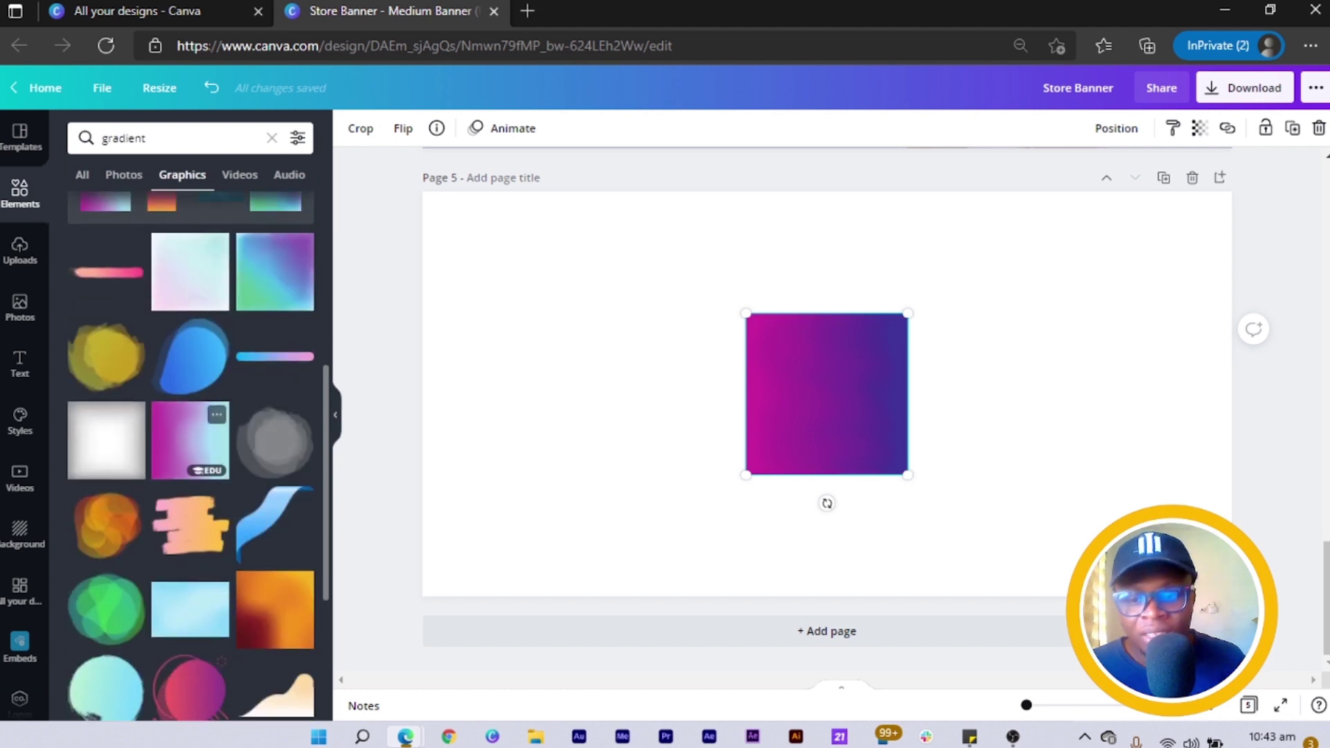
pyautogui.scroll(-7, 191, 451)
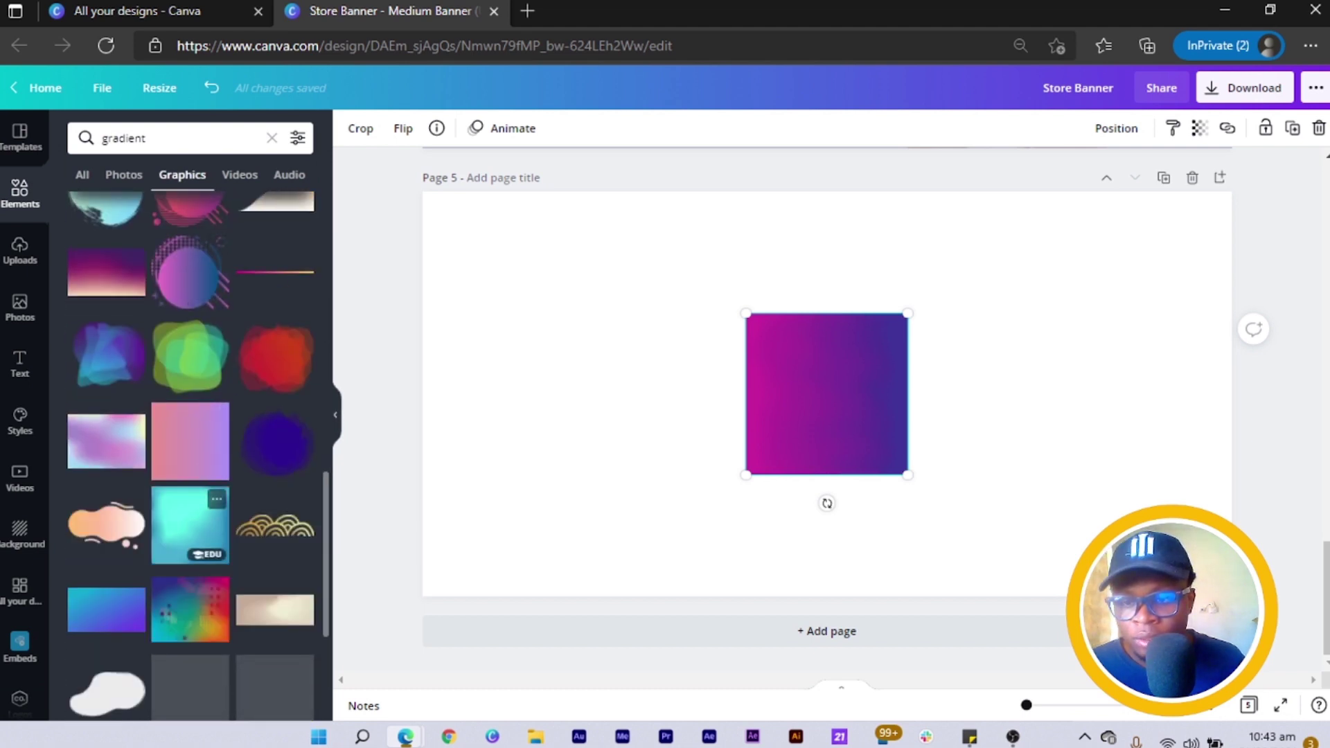
pyautogui.scroll(-2, 208, 499)
pyautogui.click(301, 509)
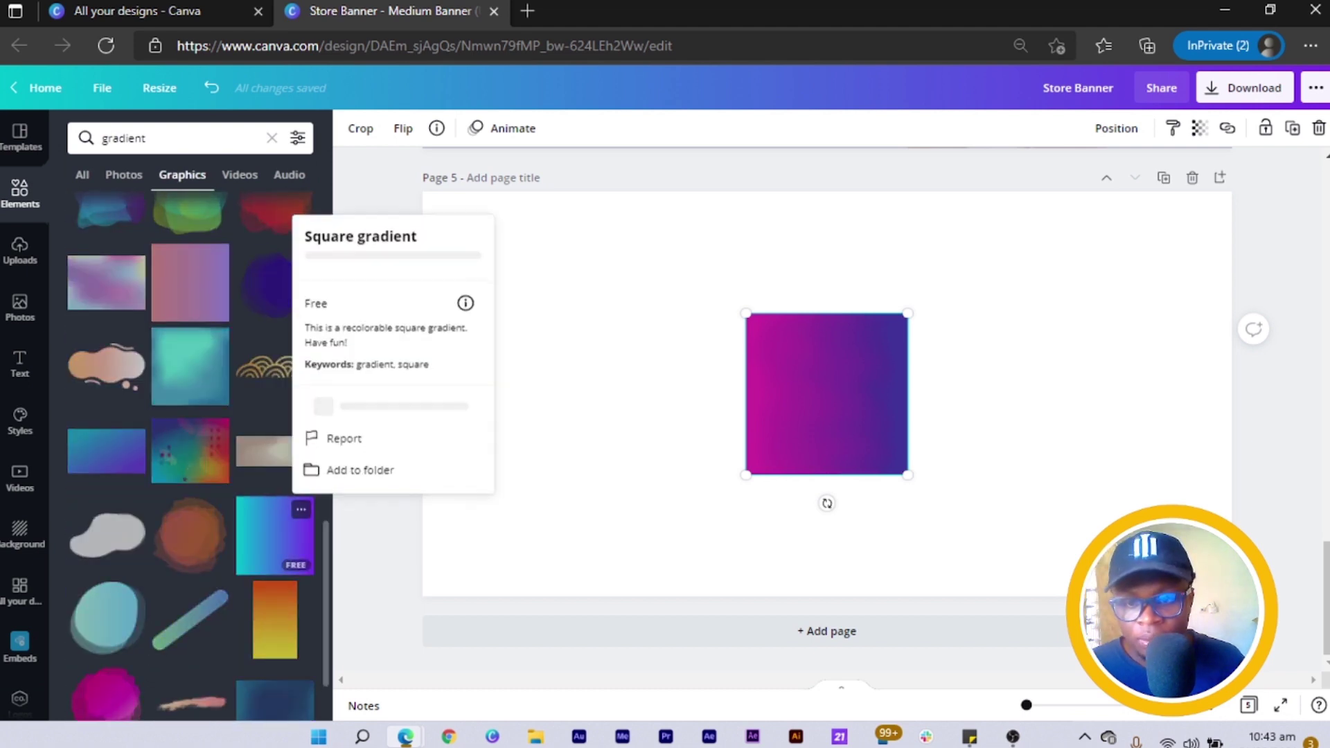
pyautogui.click(274, 535)
pyautogui.click(275, 535)
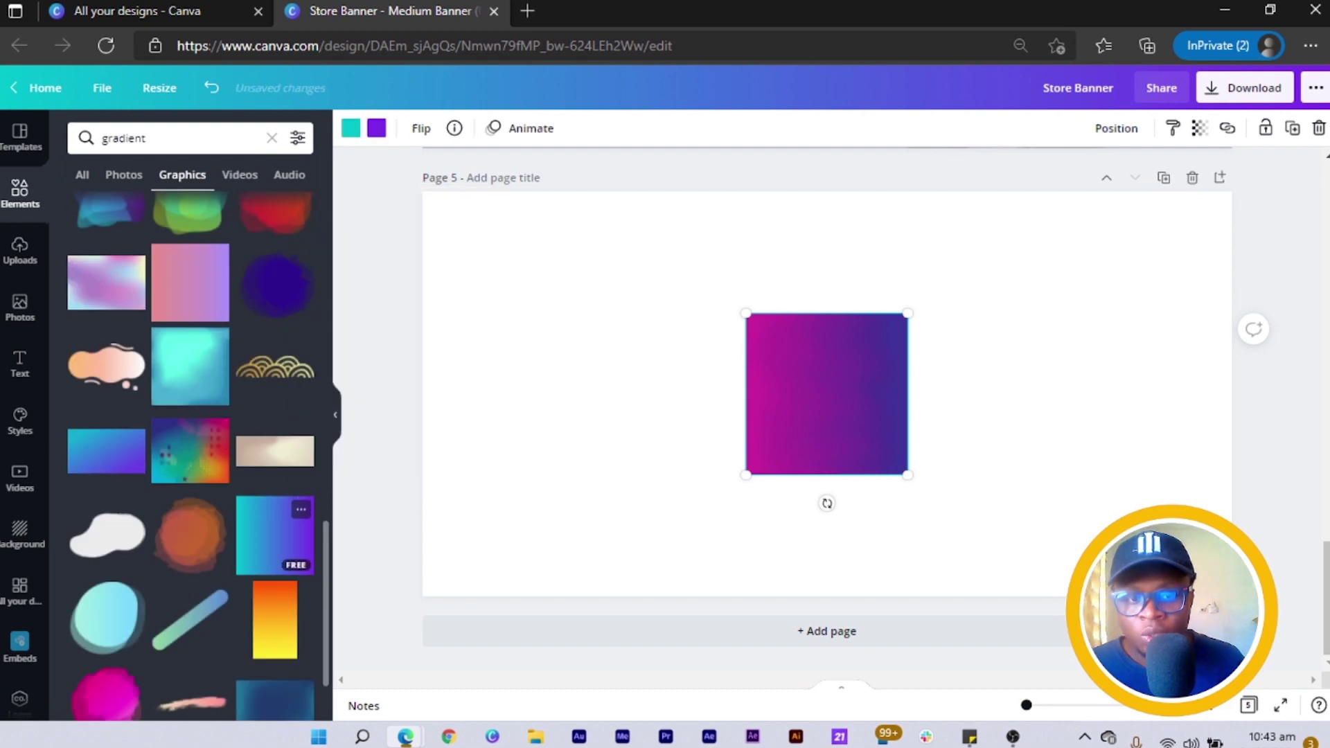
# Move the teal-to-purple square gradient off the magenta-to-purple one and delete the magenta-to-purple gradient from page 5
pyautogui.moveTo(827, 393); pyautogui.dragTo(585, 369)
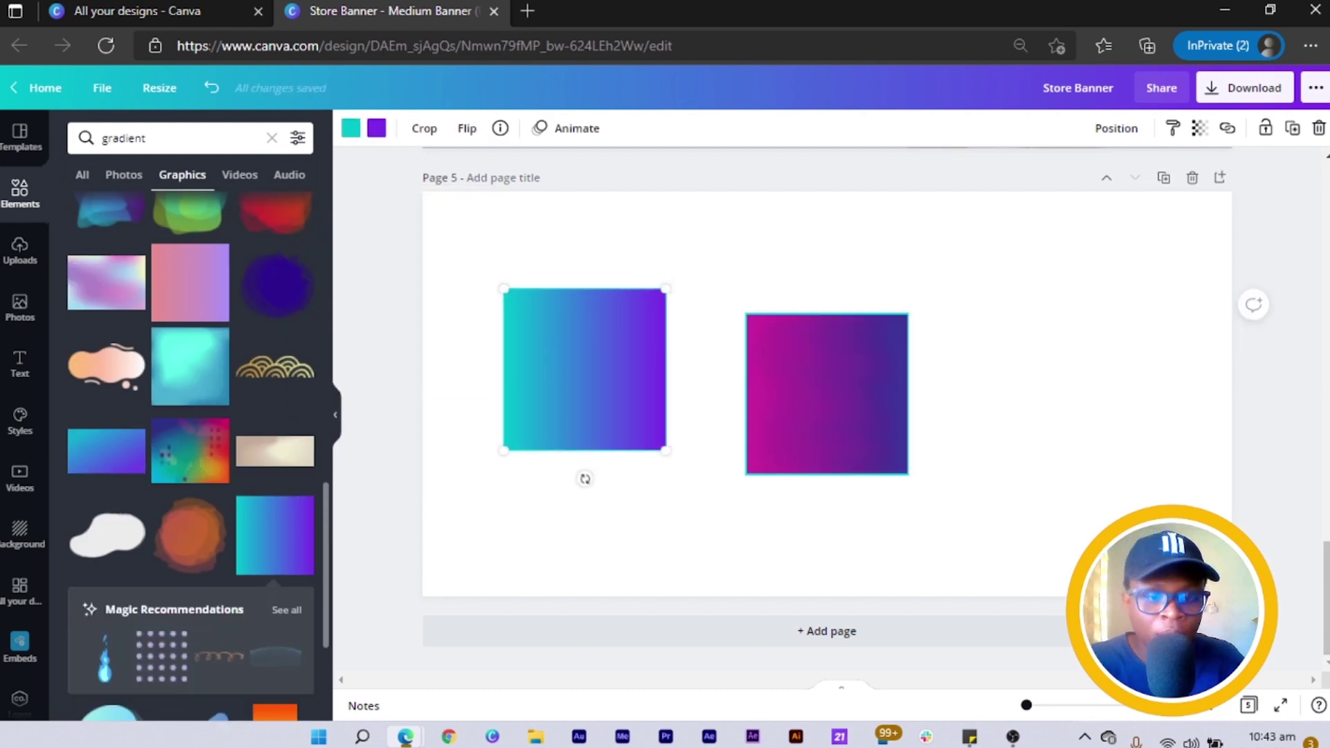
pyautogui.click(826, 394)
pyautogui.press('Delete')
pyautogui.click(584, 415)
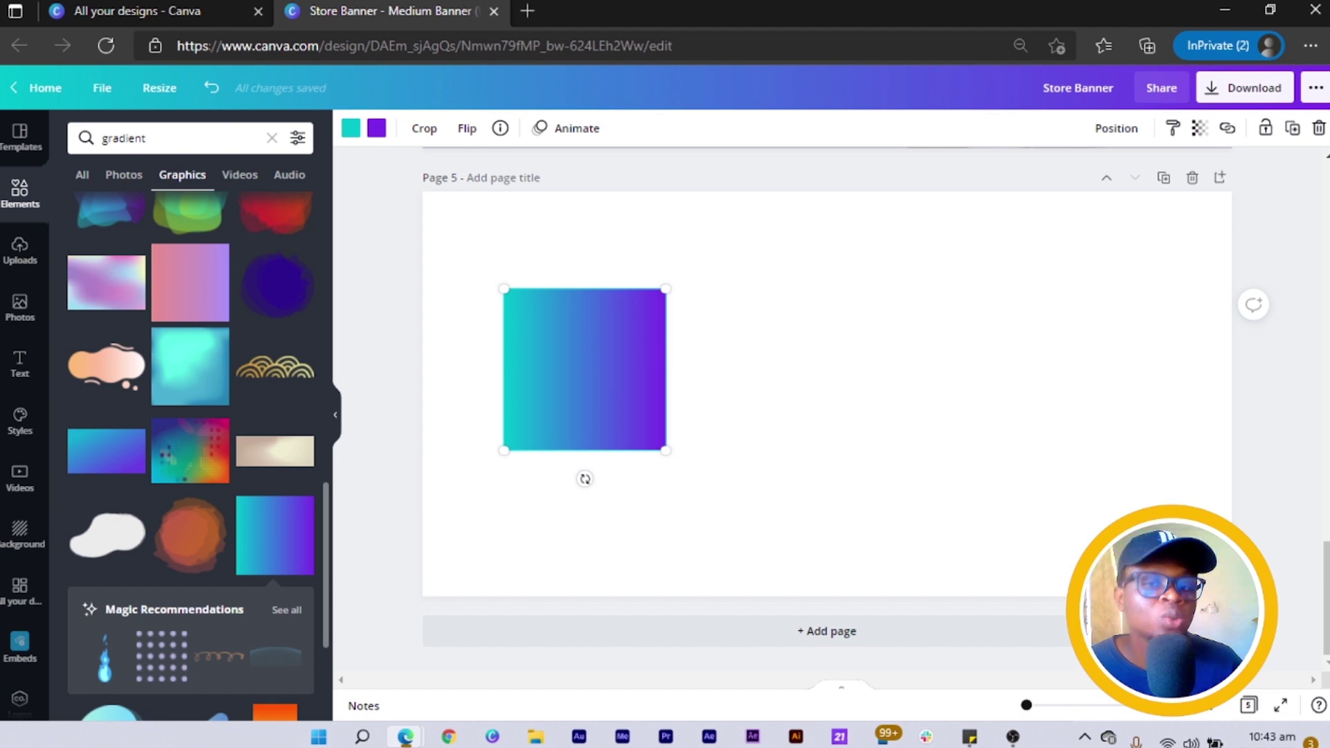
# Enlarge the teal-to-purple square gradient to nearly the full page height and centre it on page 5
pyautogui.moveTo(585, 369); pyautogui.dragTo(617, 298)
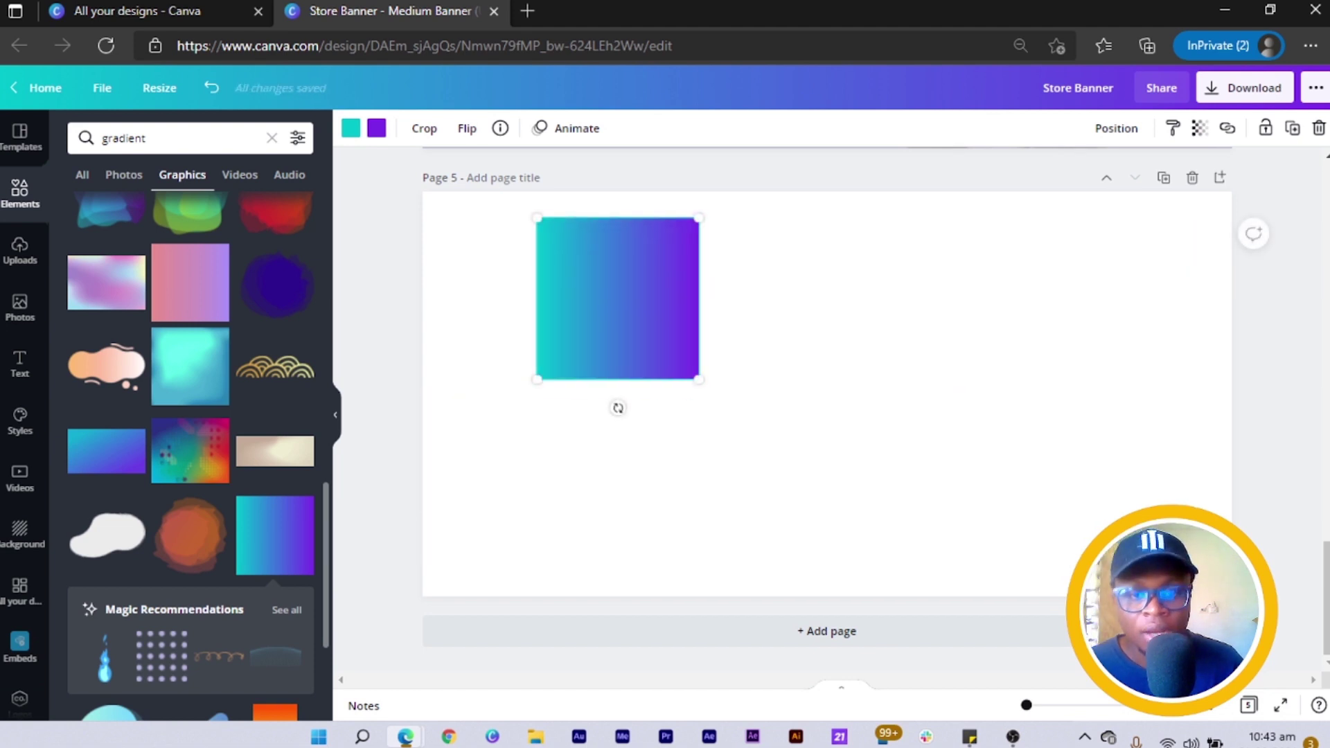
pyautogui.moveTo(698, 379); pyautogui.dragTo(1004, 520)
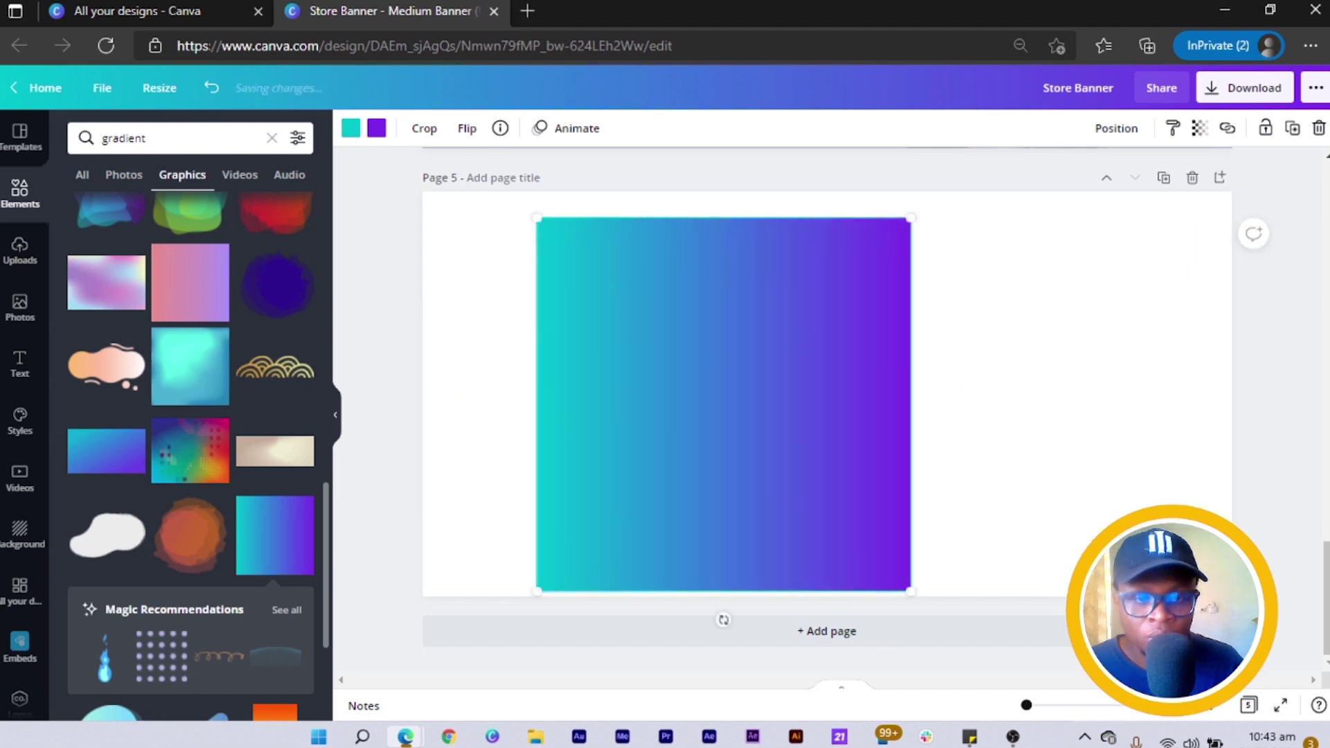
pyautogui.moveTo(723, 403); pyautogui.dragTo(803, 404)
pyautogui.moveTo(805, 526); pyautogui.dragTo(827, 523)
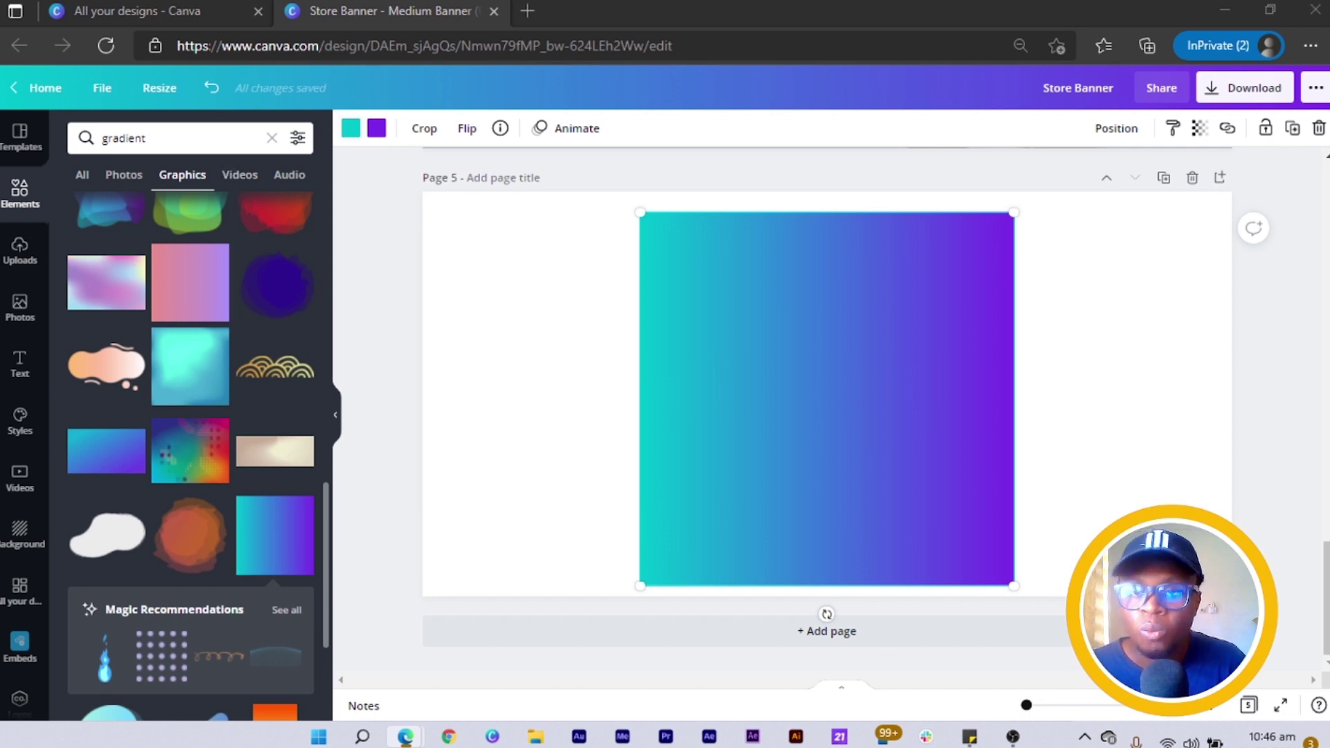
# Recolour the square gradient with red #CC0000 as its first colour and yellow #E8DB2A as its second
pyautogui.click(350, 128)
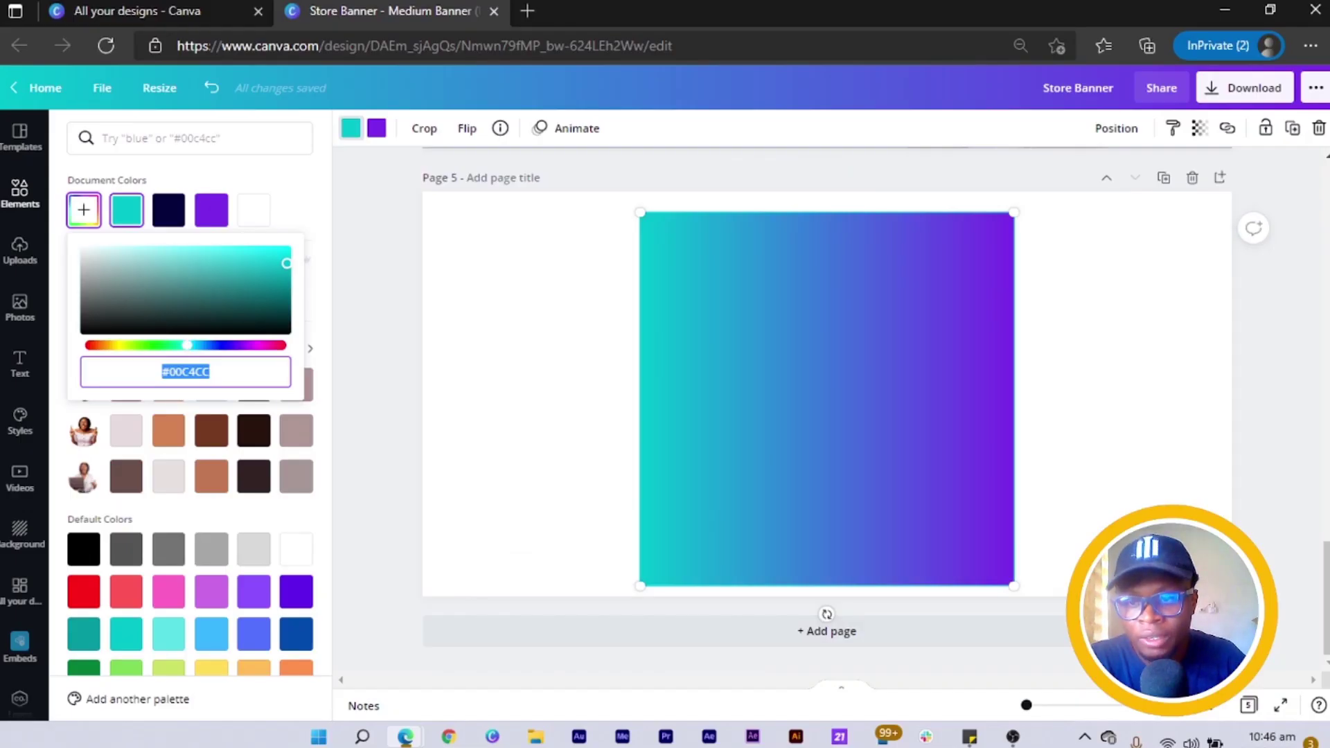
pyautogui.click(89, 345)
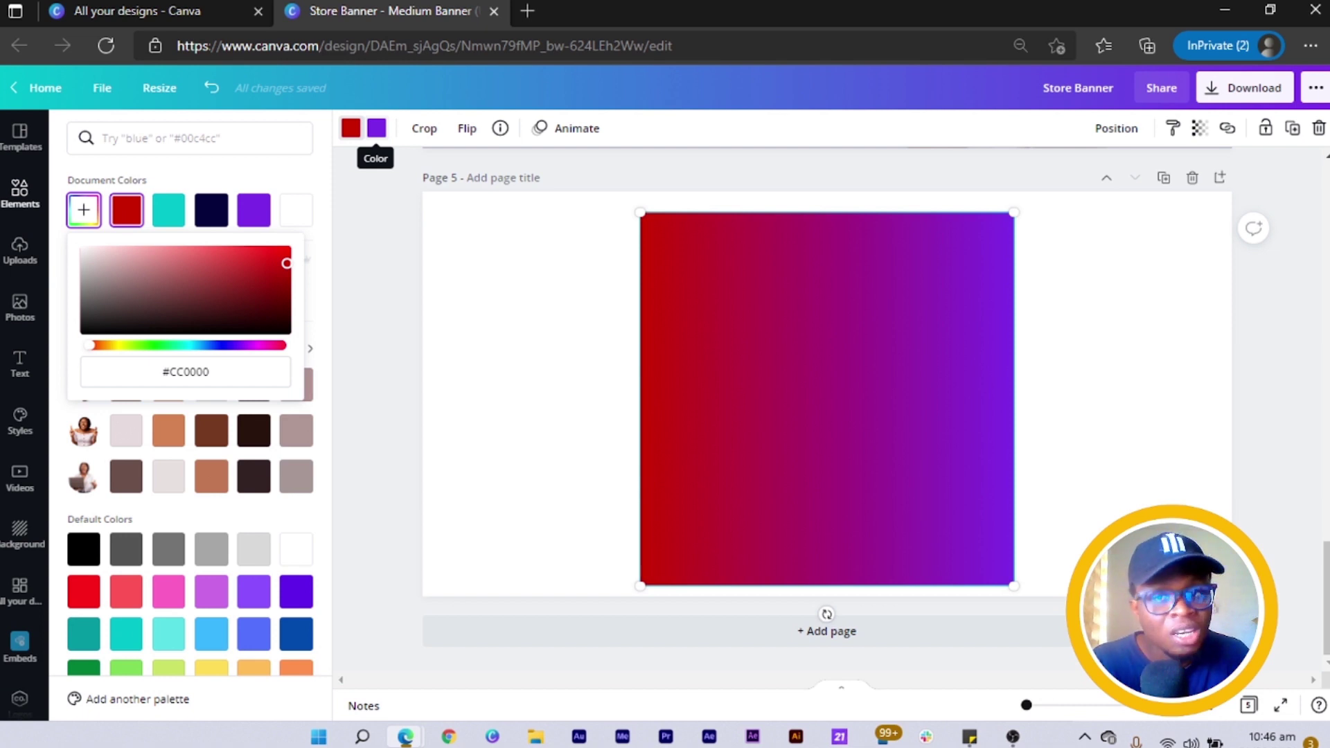
pyautogui.click(376, 128)
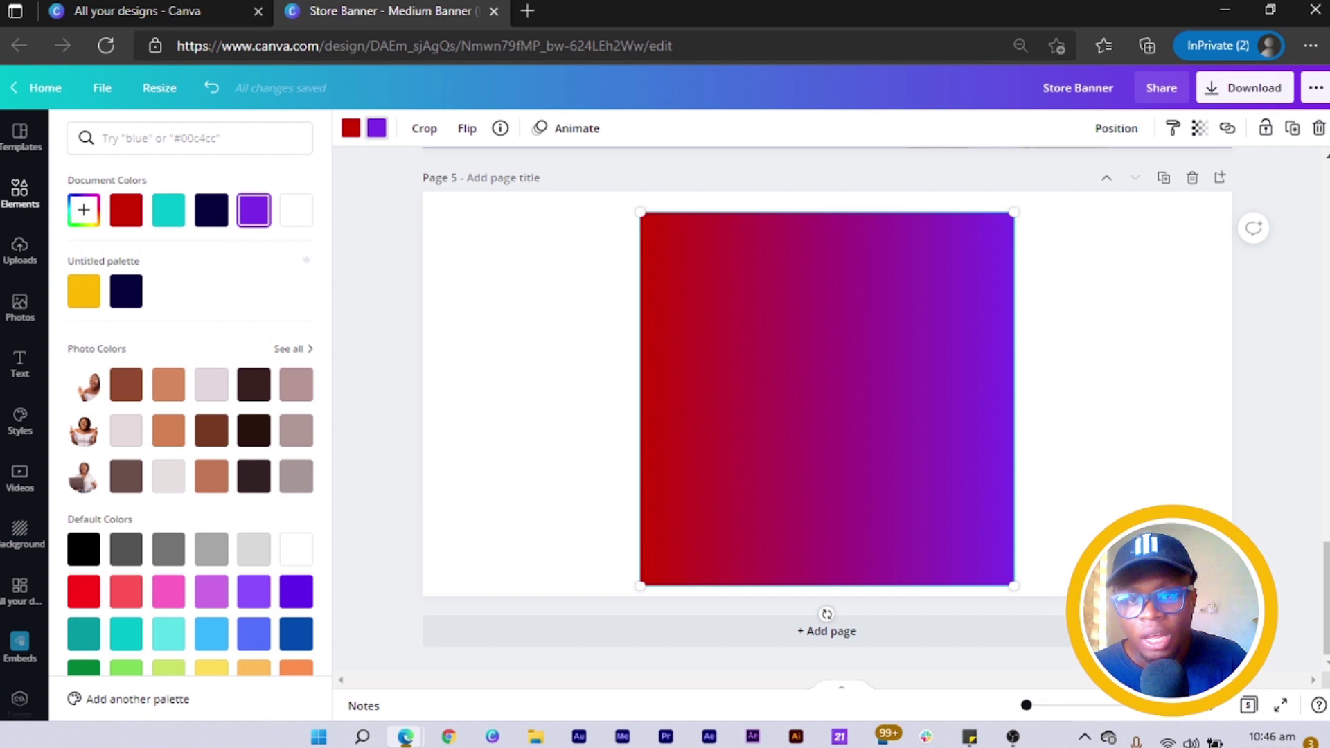
pyautogui.click(84, 210)
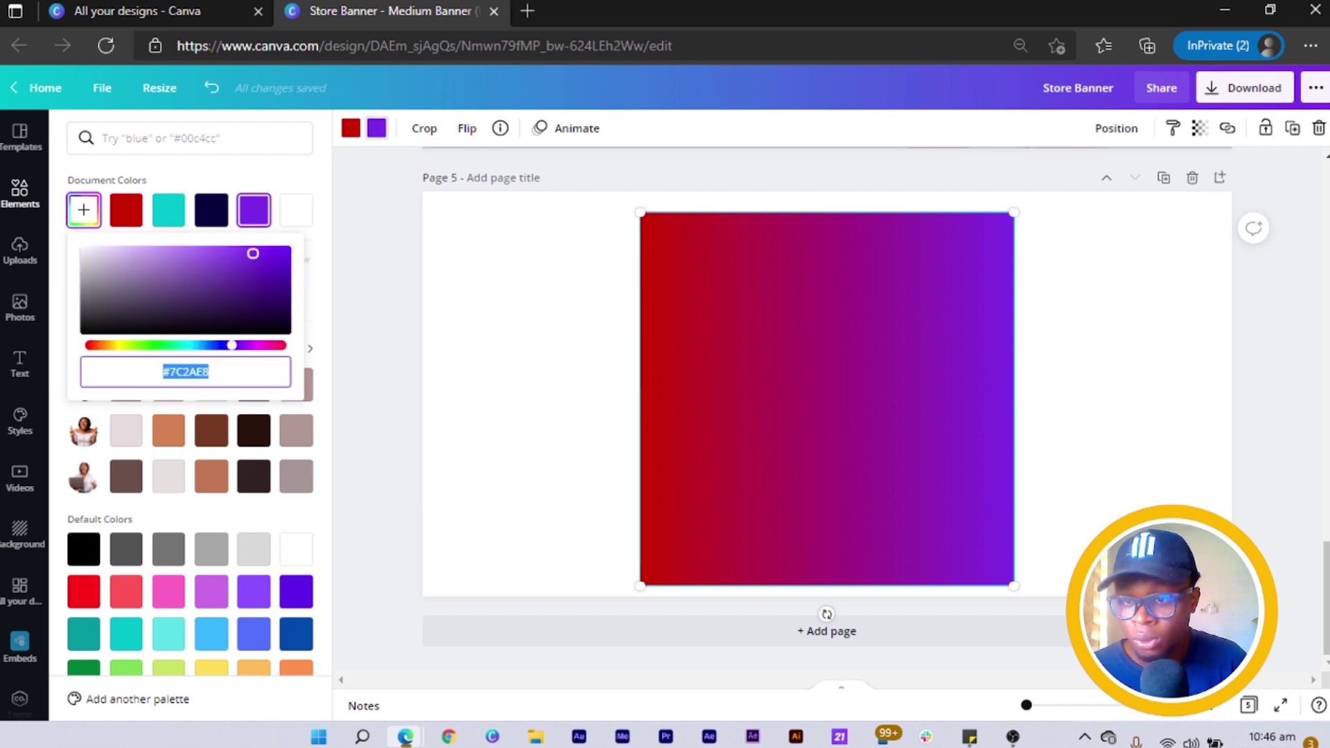
pyautogui.write('#E8DB2A')
pyautogui.press('Return')
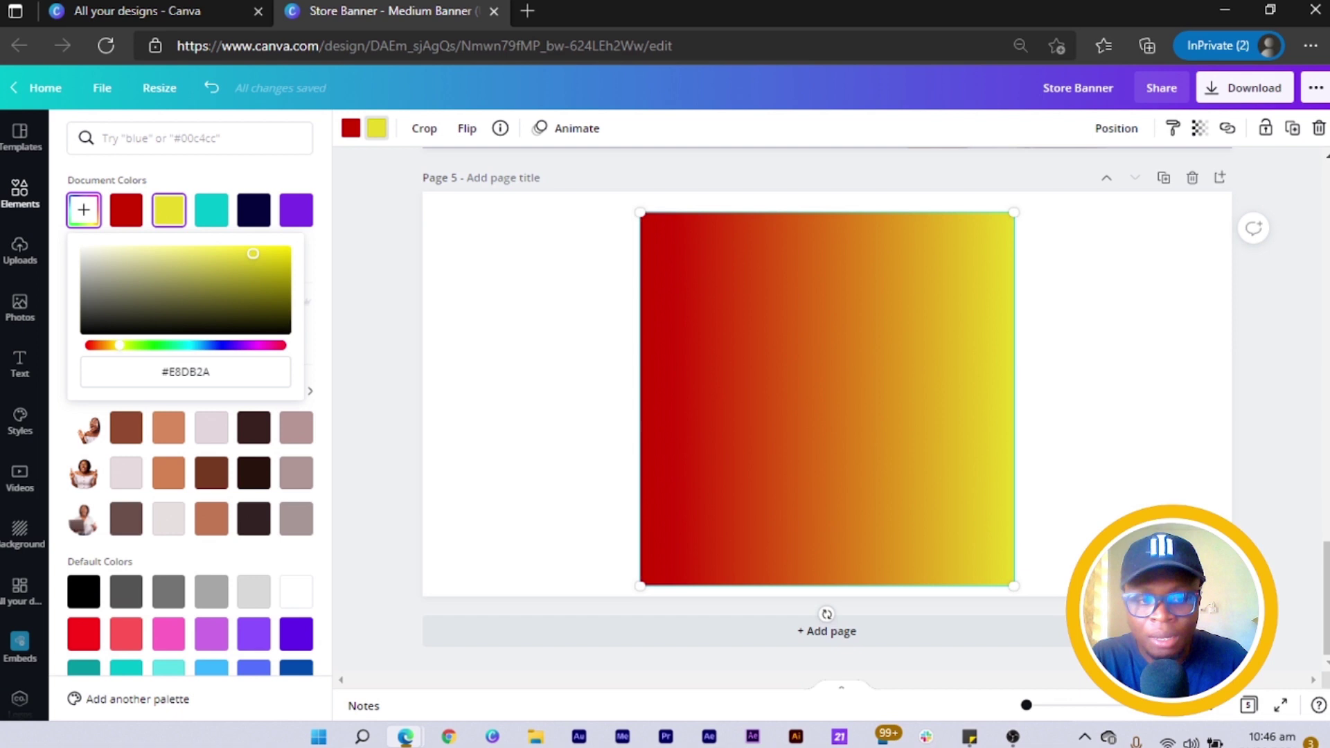
# Shrink the red-to-yellow gradient square and duplicate it so that two equal squares sit side by side on page 5
pyautogui.moveTo(1014, 586); pyautogui.dragTo(884, 454)
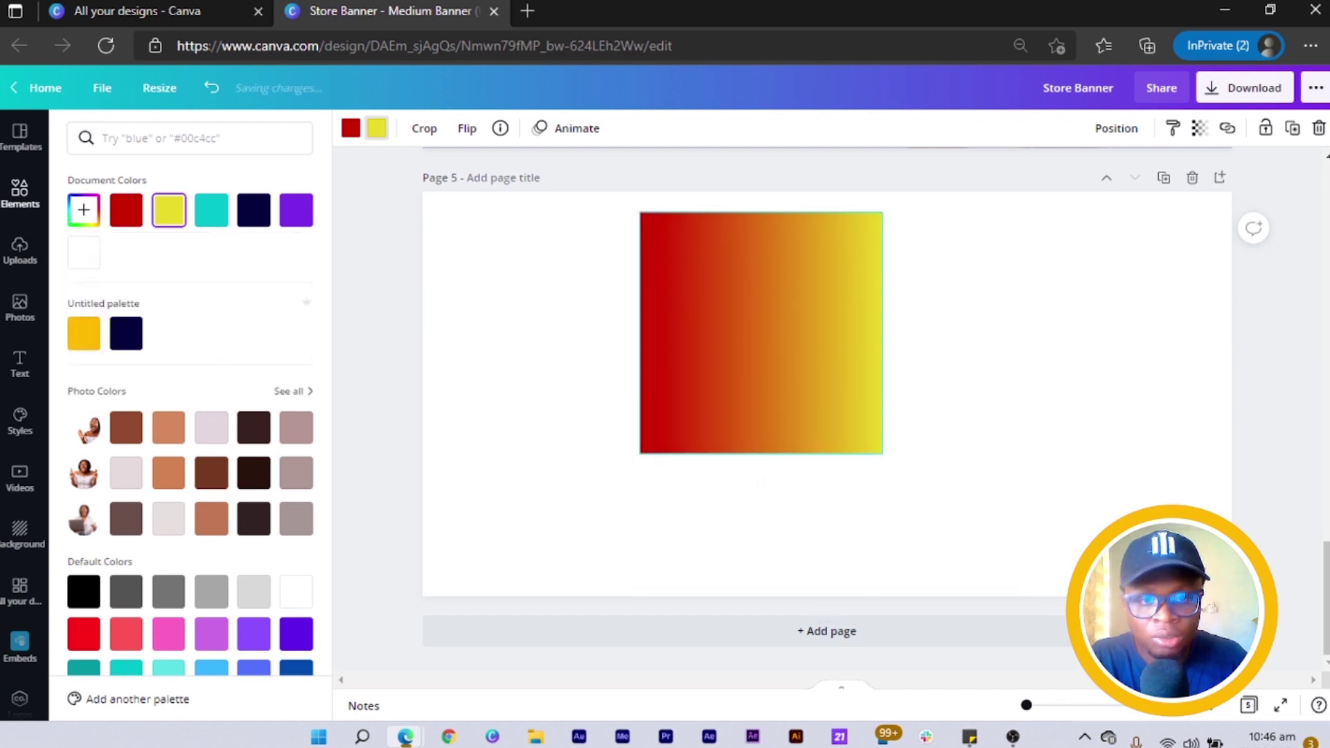
pyautogui.moveTo(762, 334); pyautogui.dragTo(838, 394)
pyautogui.hotkey('ctrl', 'd')
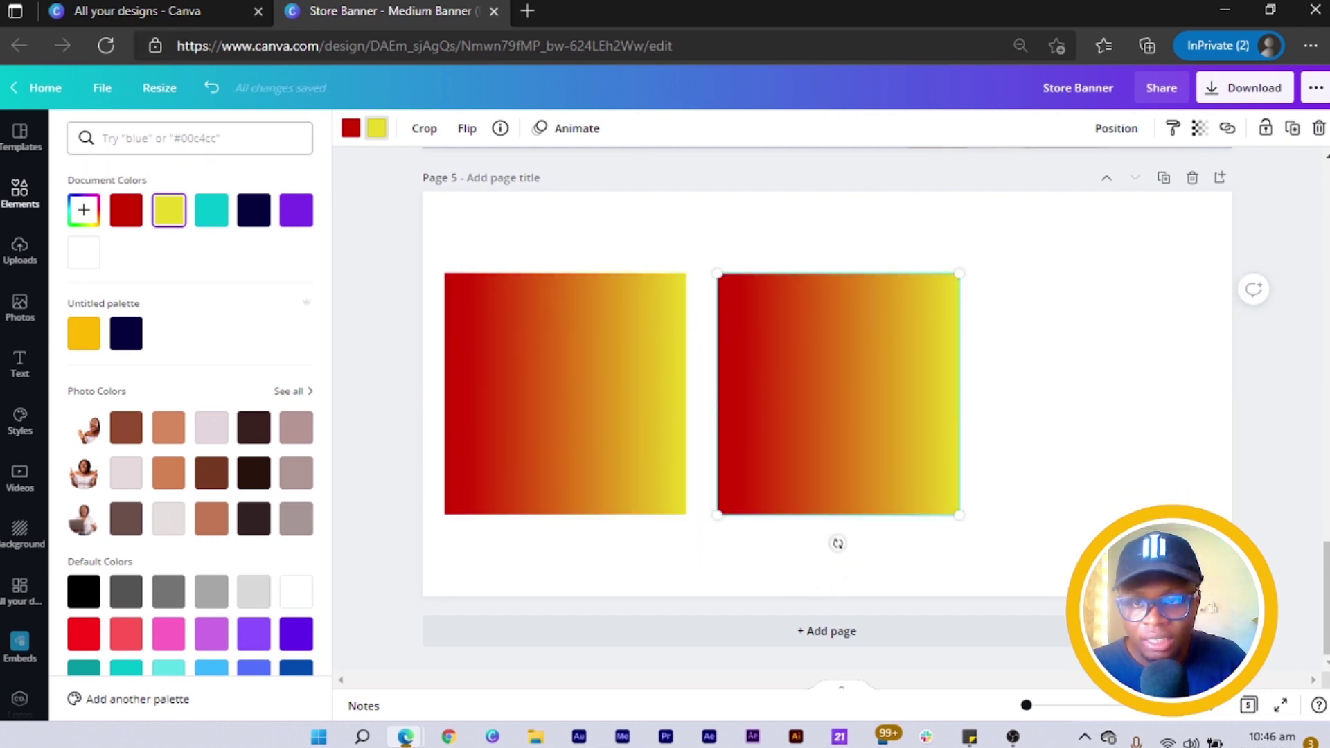
# Set the second colour of the right-hand gradient square to bright green #3FE82A
pyautogui.click(83, 210)
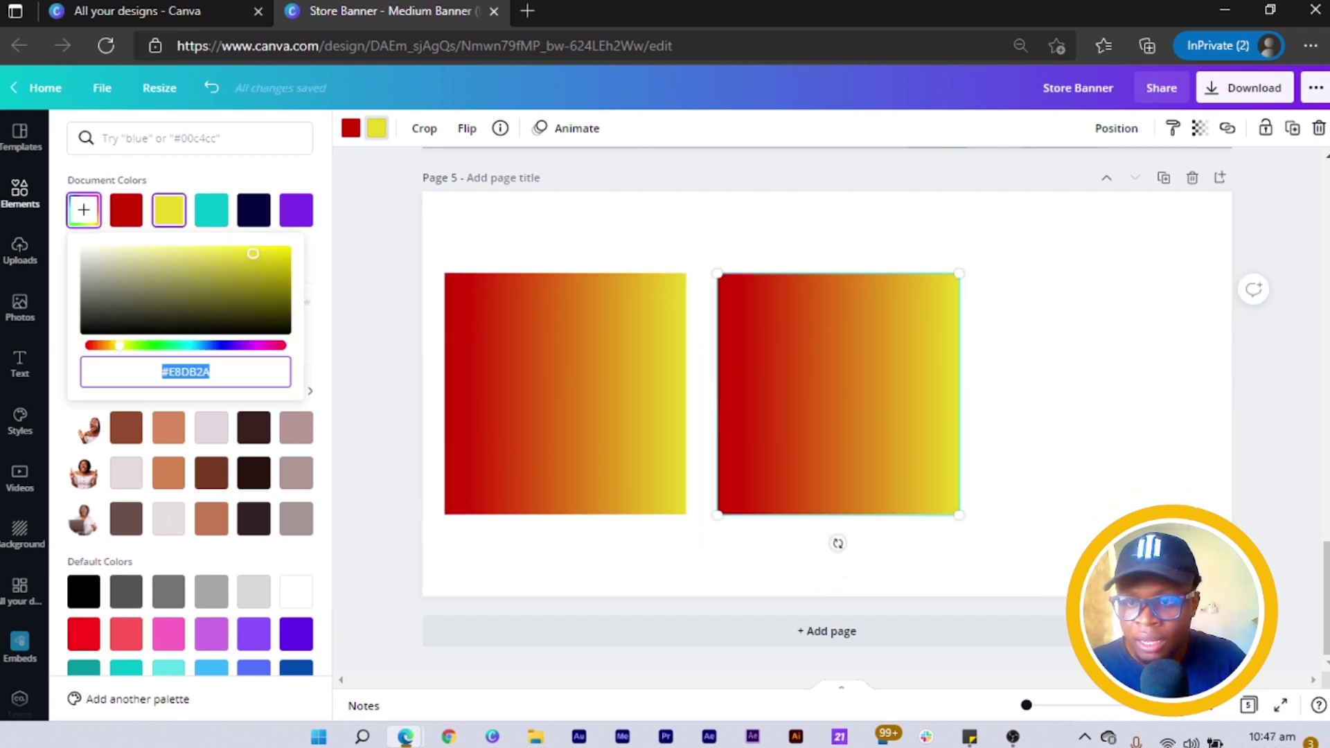
pyautogui.moveTo(119, 345); pyautogui.dragTo(150, 345)
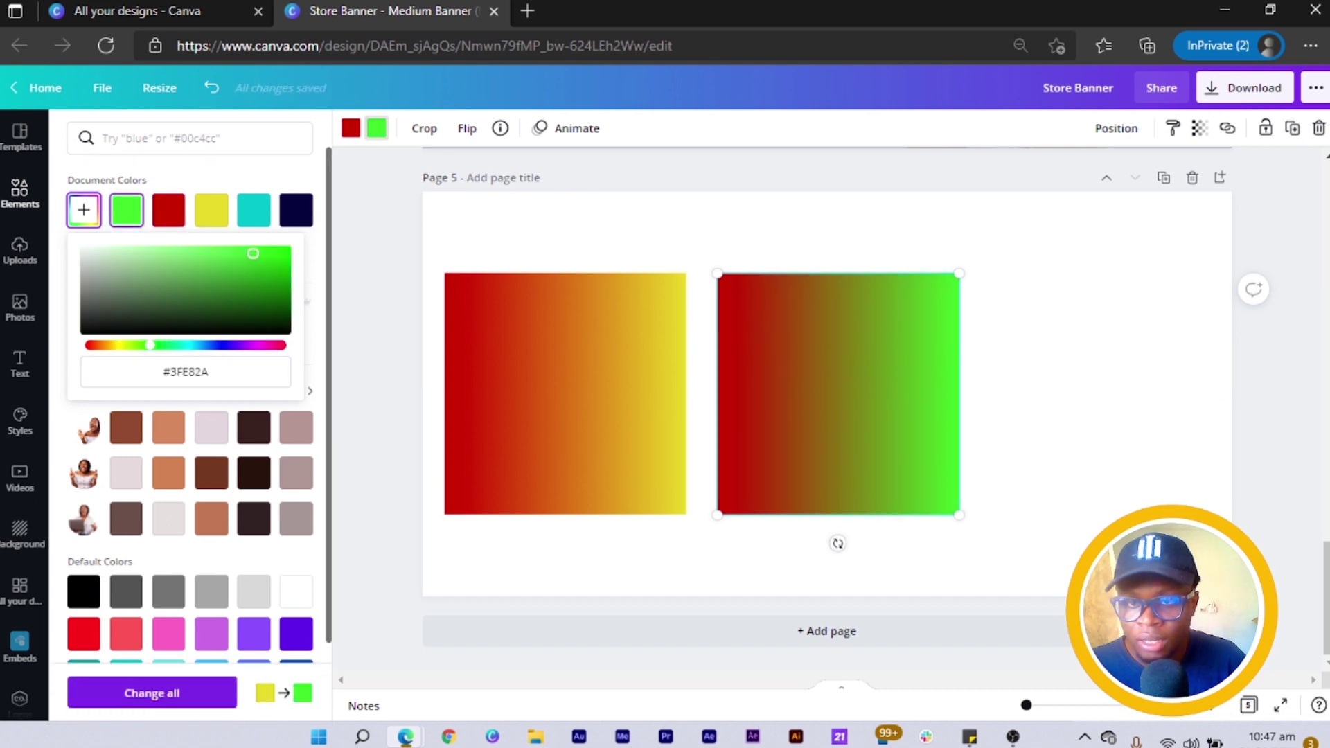
# Recolour the right-hand gradient square with green #3FE82A as its first colour and cyan #2AE8E8 as its second
pyautogui.click(350, 128)
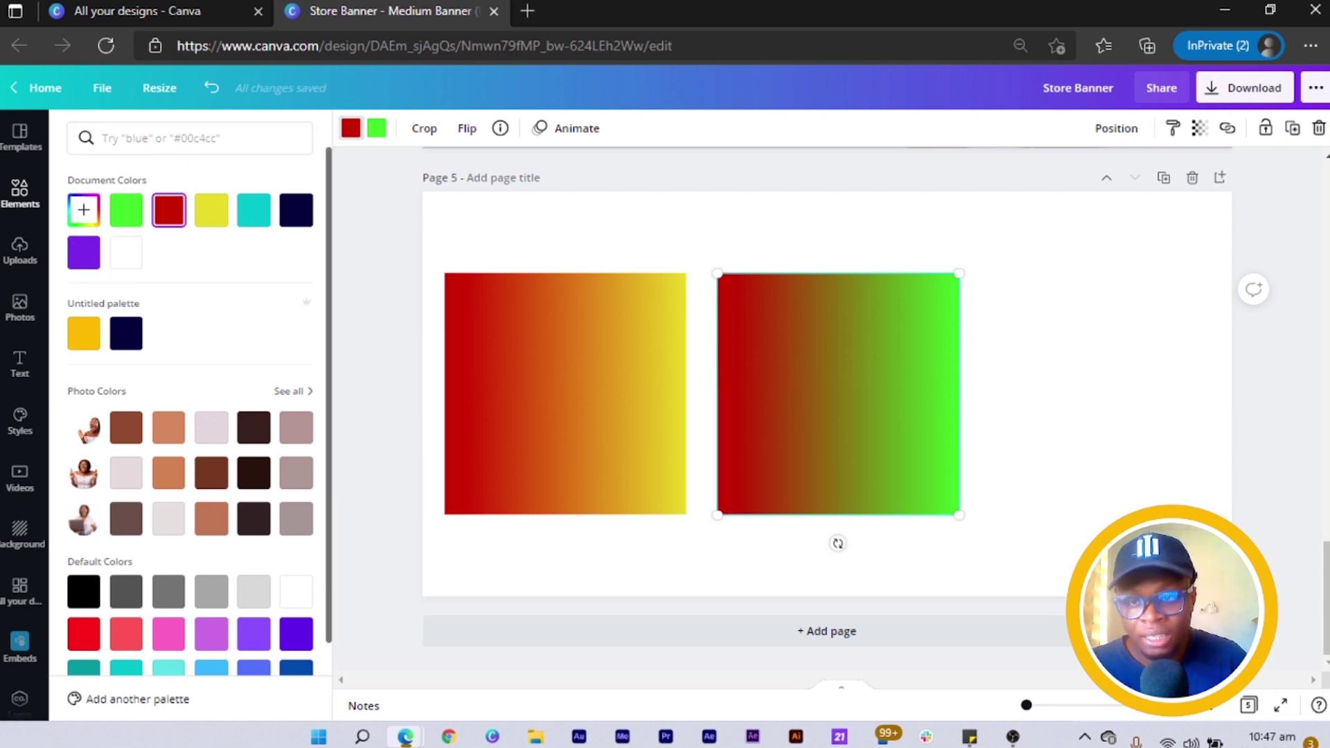
pyautogui.click(126, 210)
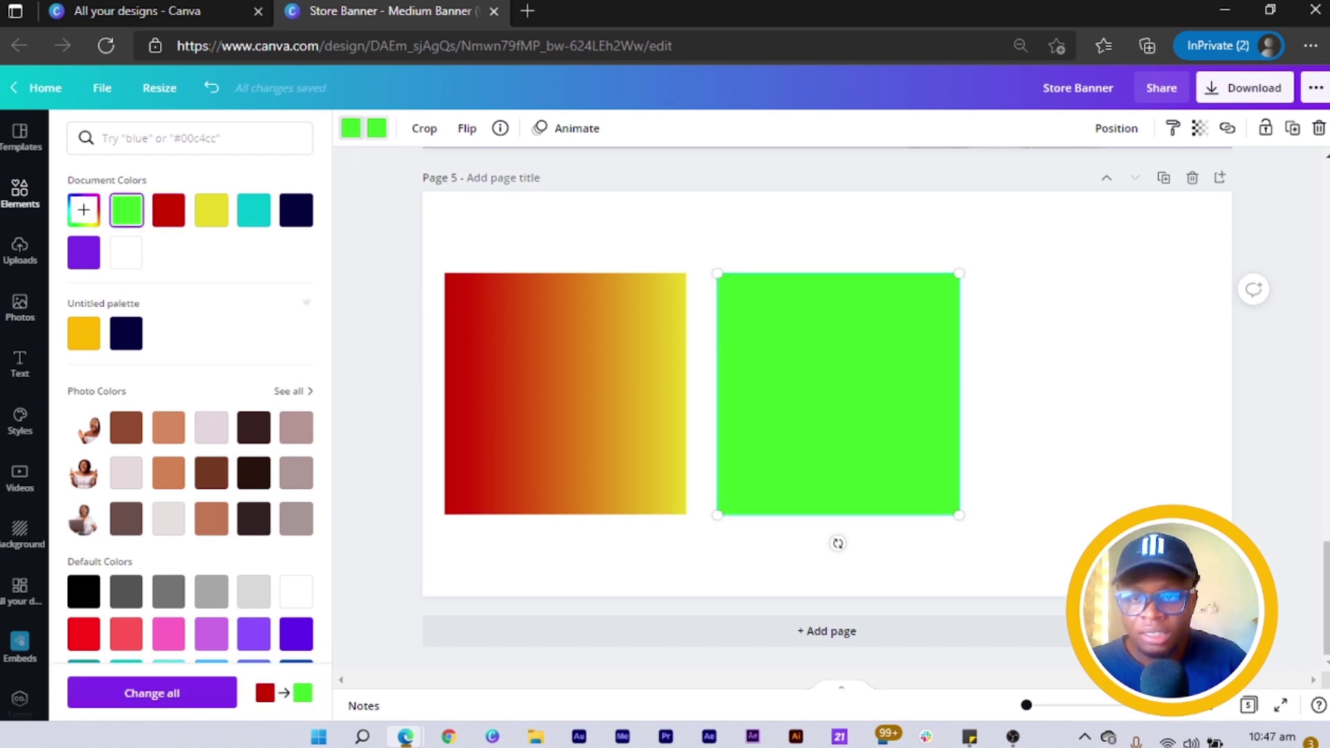
pyautogui.click(83, 210)
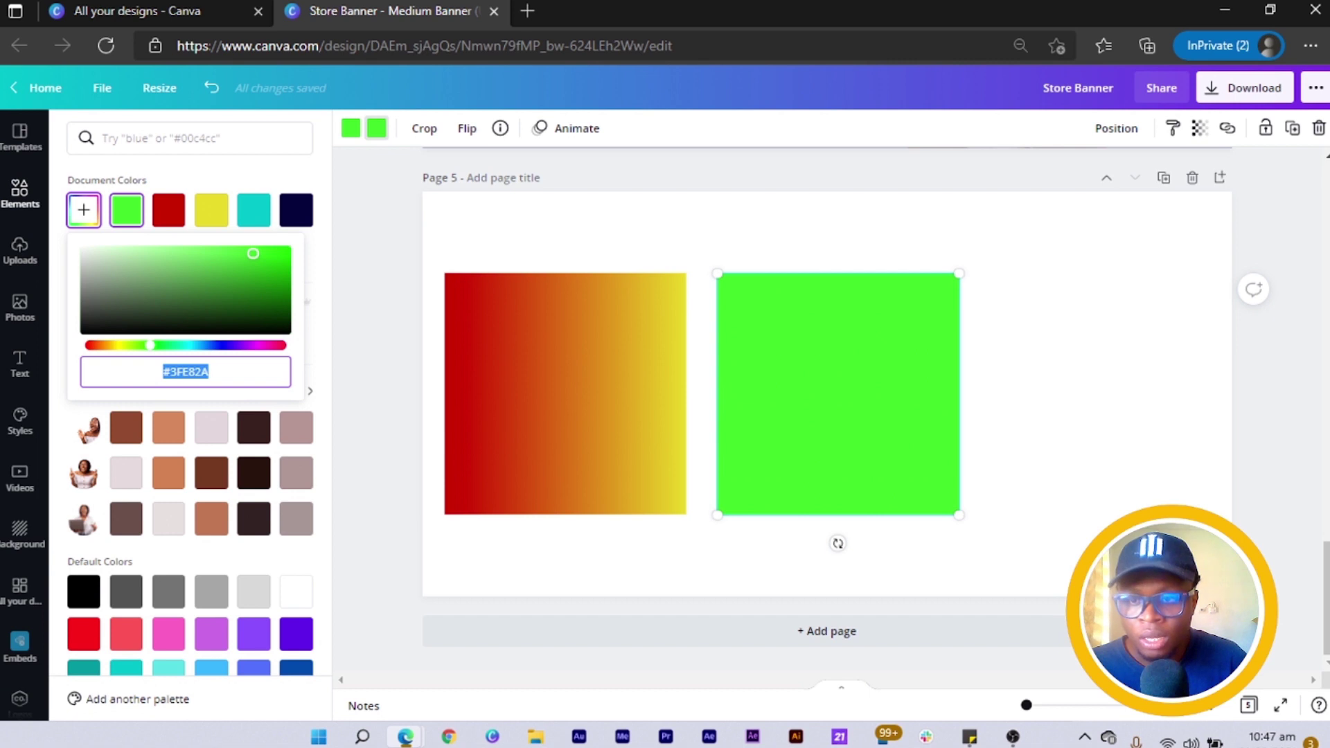
pyautogui.moveTo(149, 345); pyautogui.dragTo(185, 345)
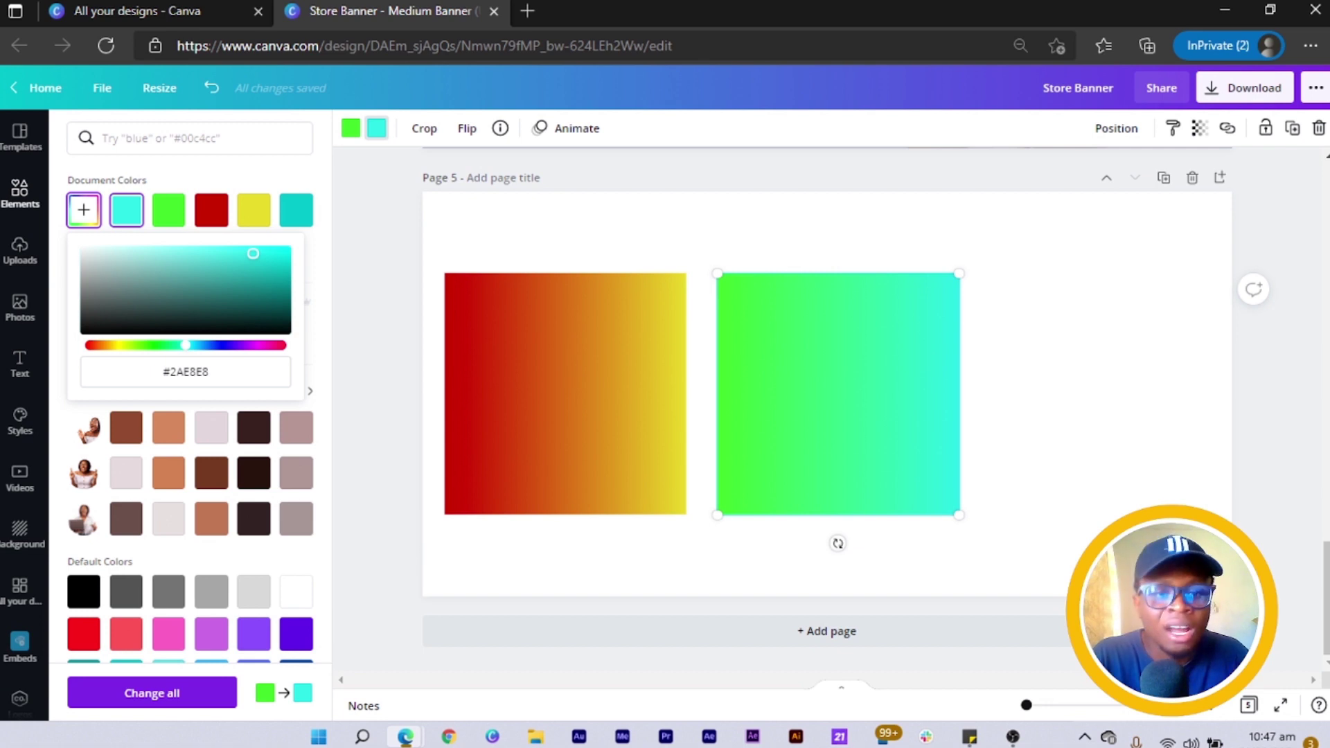
# Duplicate the green-to-cyan gradient square and place the copy in line beside it as the third square on page 5
pyautogui.click(20, 194)
pyautogui.hotkey('ctrl', 'd')
pyautogui.moveTo(843, 396); pyautogui.dragTo(1104, 393)
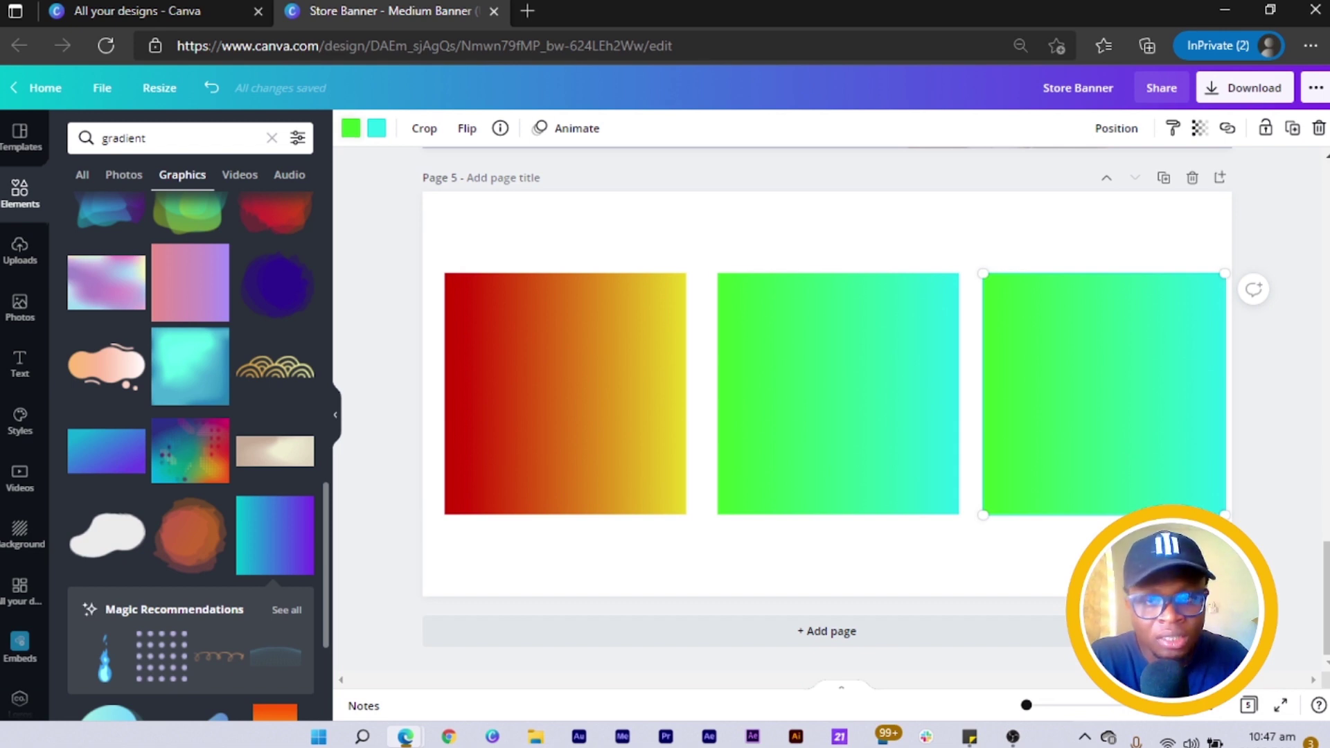
# Recolour the third gradient square with blue #452AE8 as its first colour and magenta #E82AB9 as its second
pyautogui.click(351, 128)
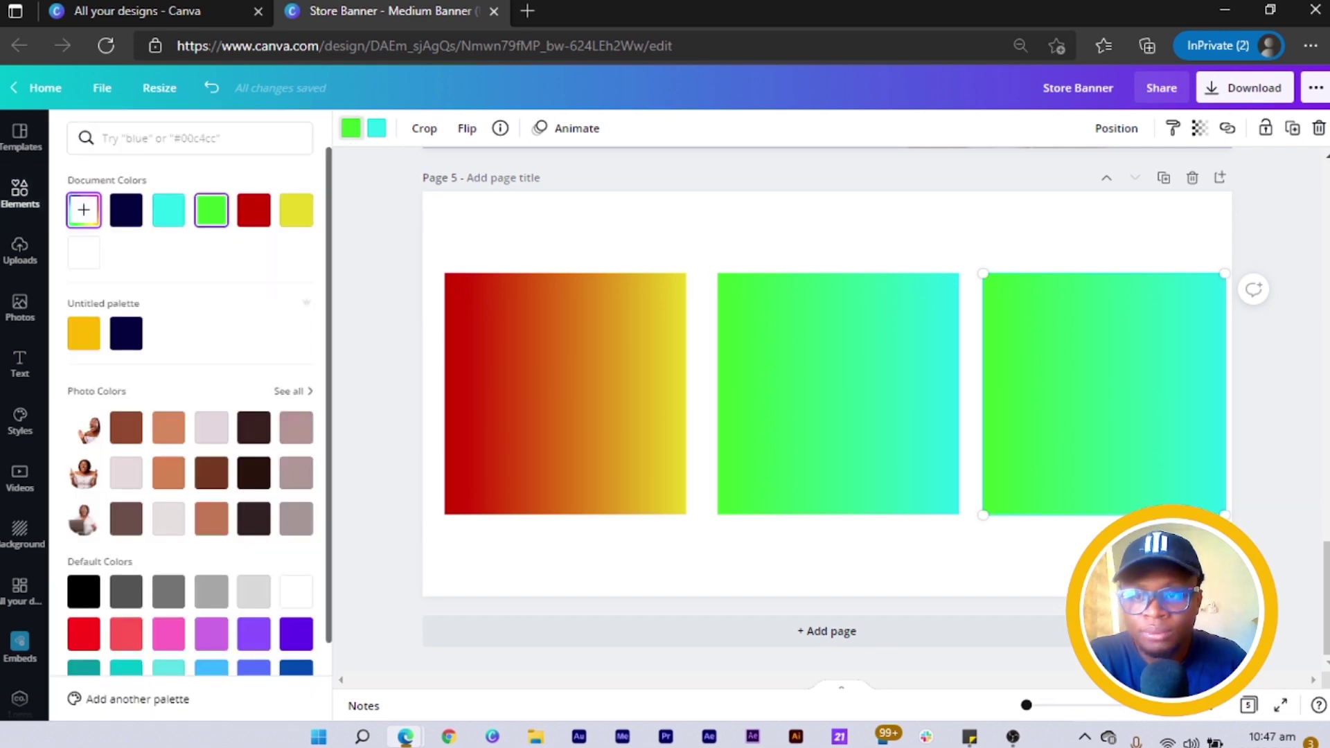
pyautogui.click(83, 209)
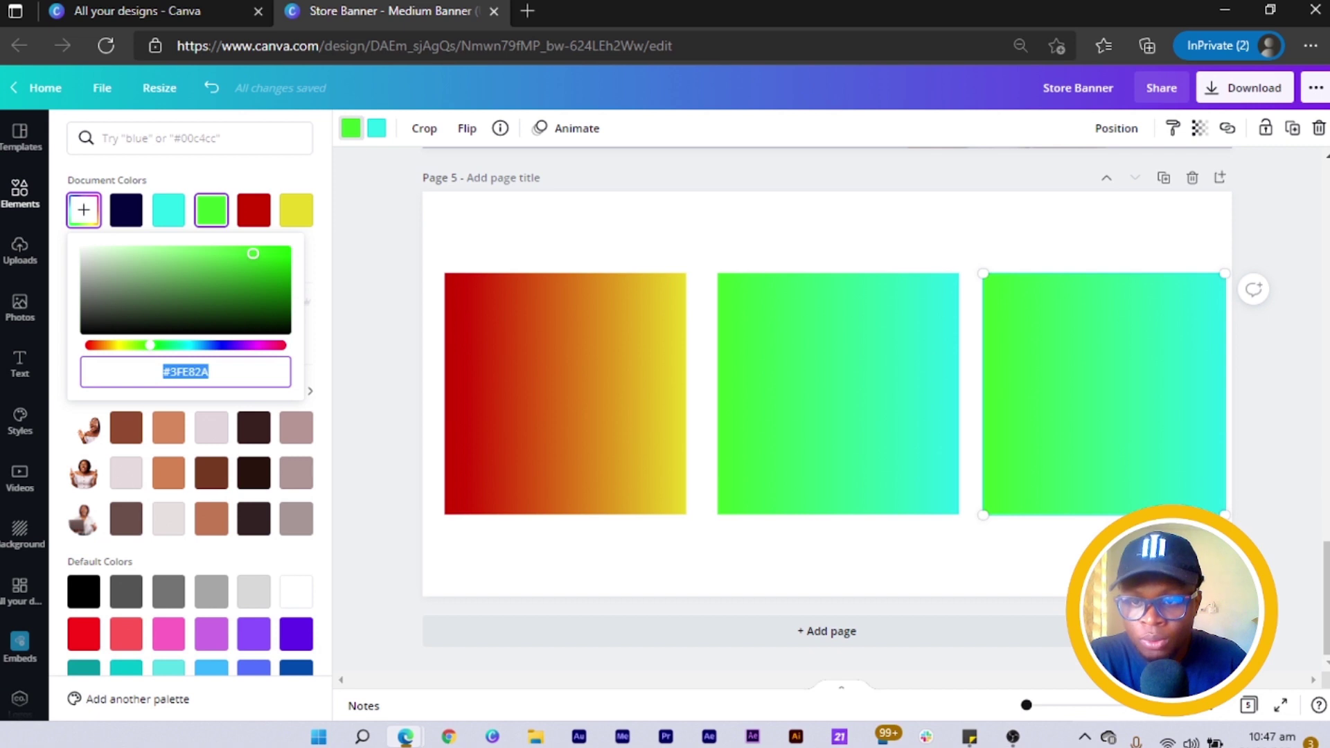
pyautogui.click(222, 345)
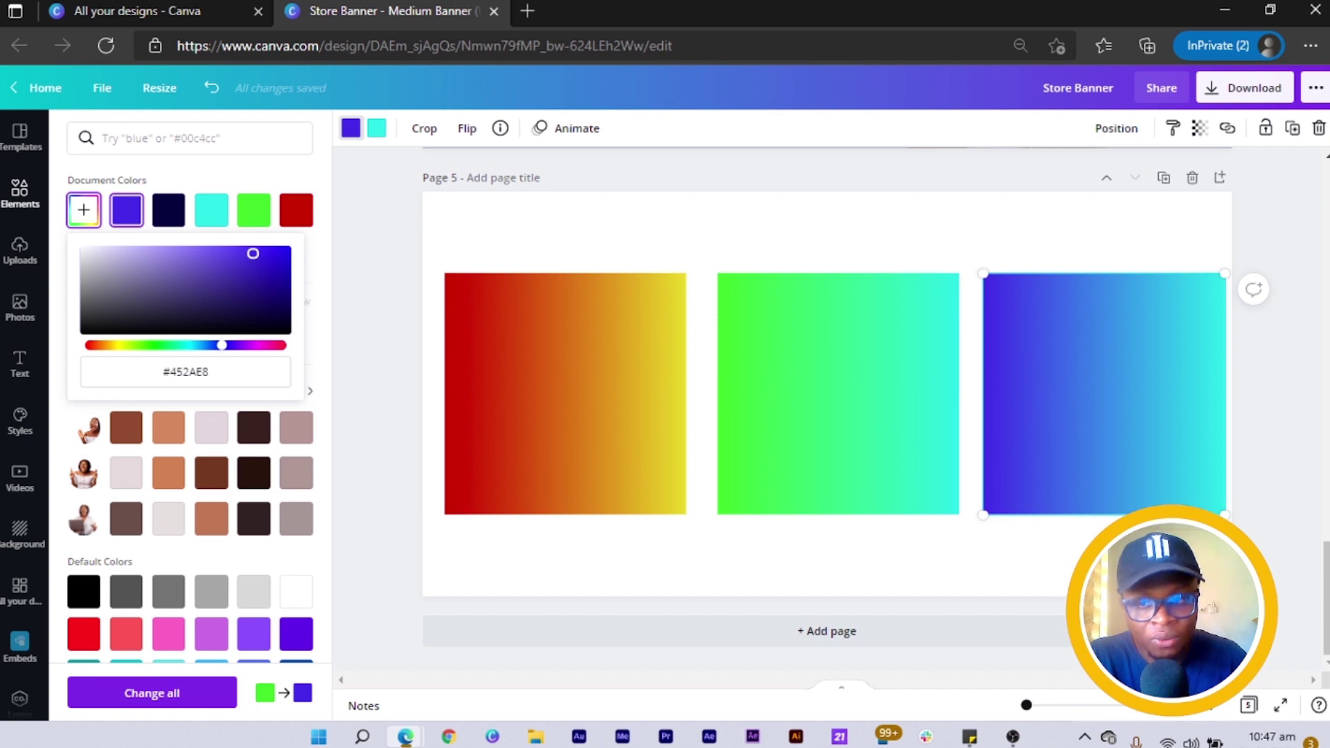
pyautogui.click(376, 129)
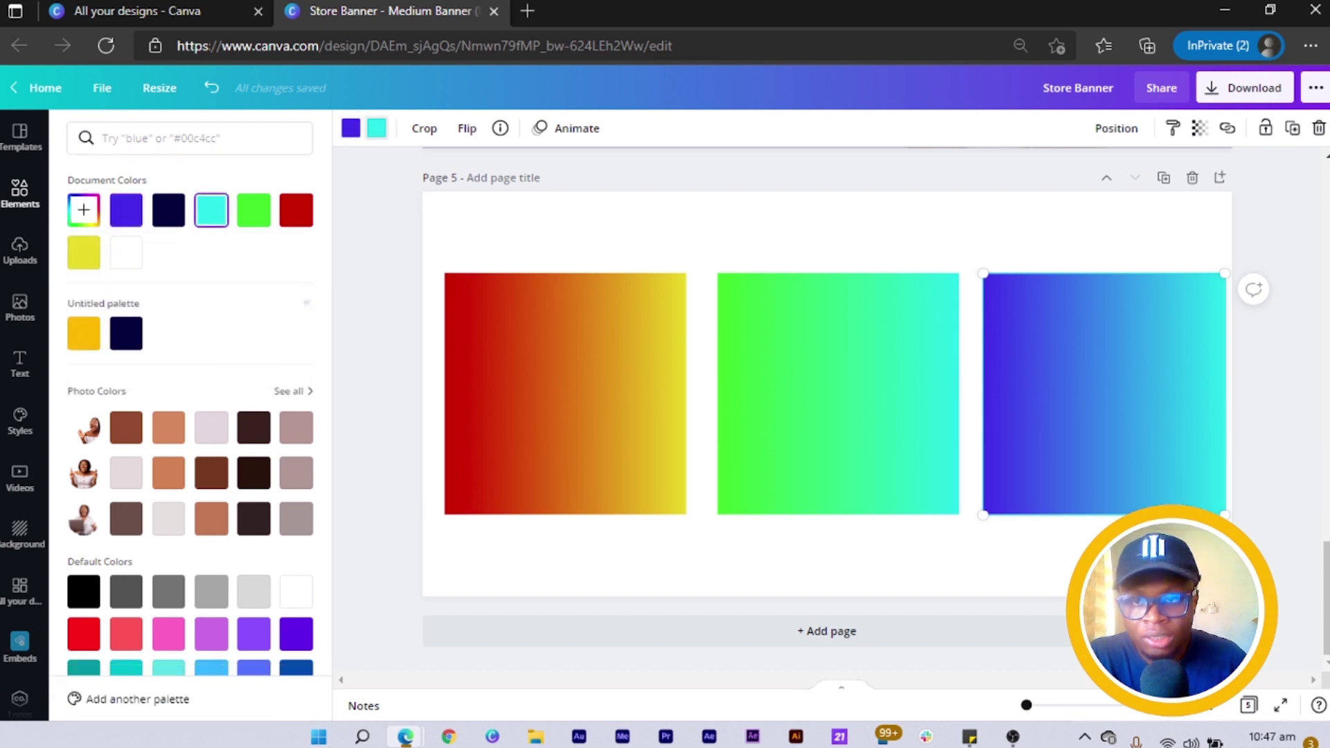
pyautogui.click(20, 194)
pyautogui.click(377, 128)
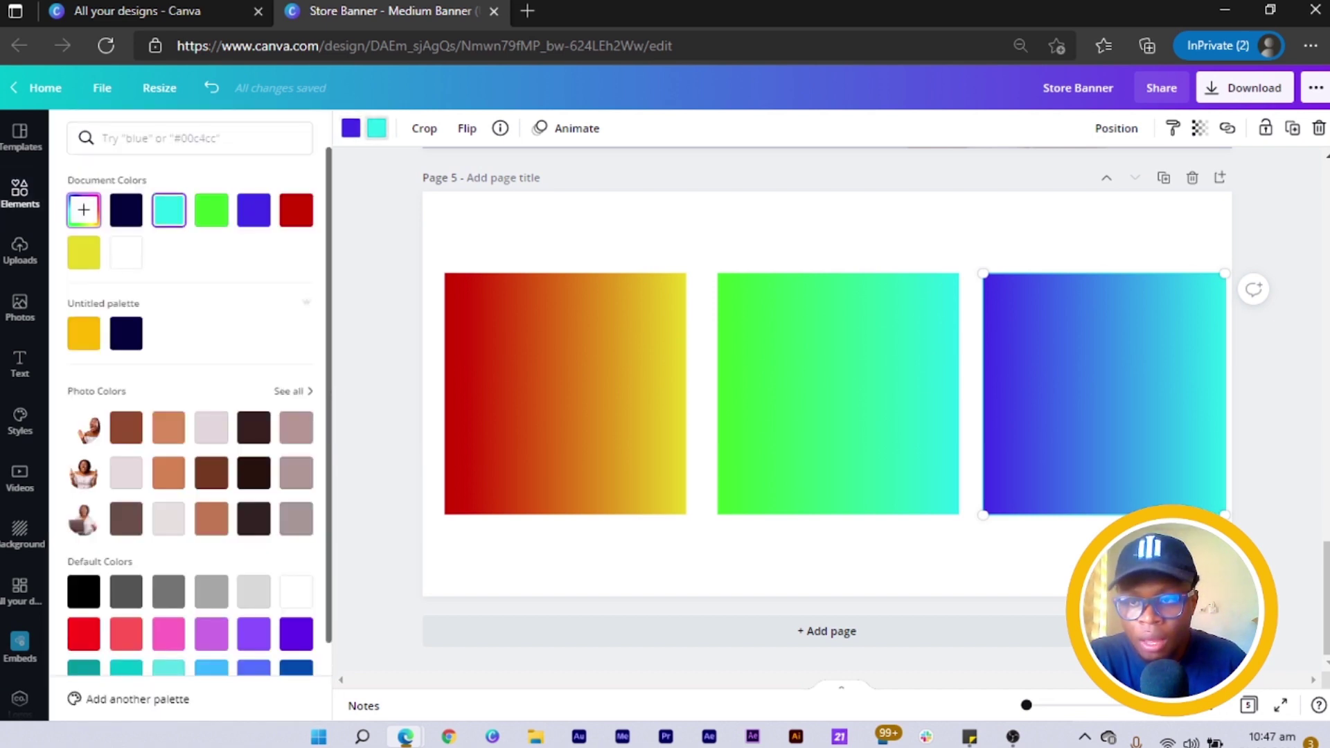
pyautogui.click(83, 210)
pyautogui.moveTo(186, 344); pyautogui.dragTo(258, 345)
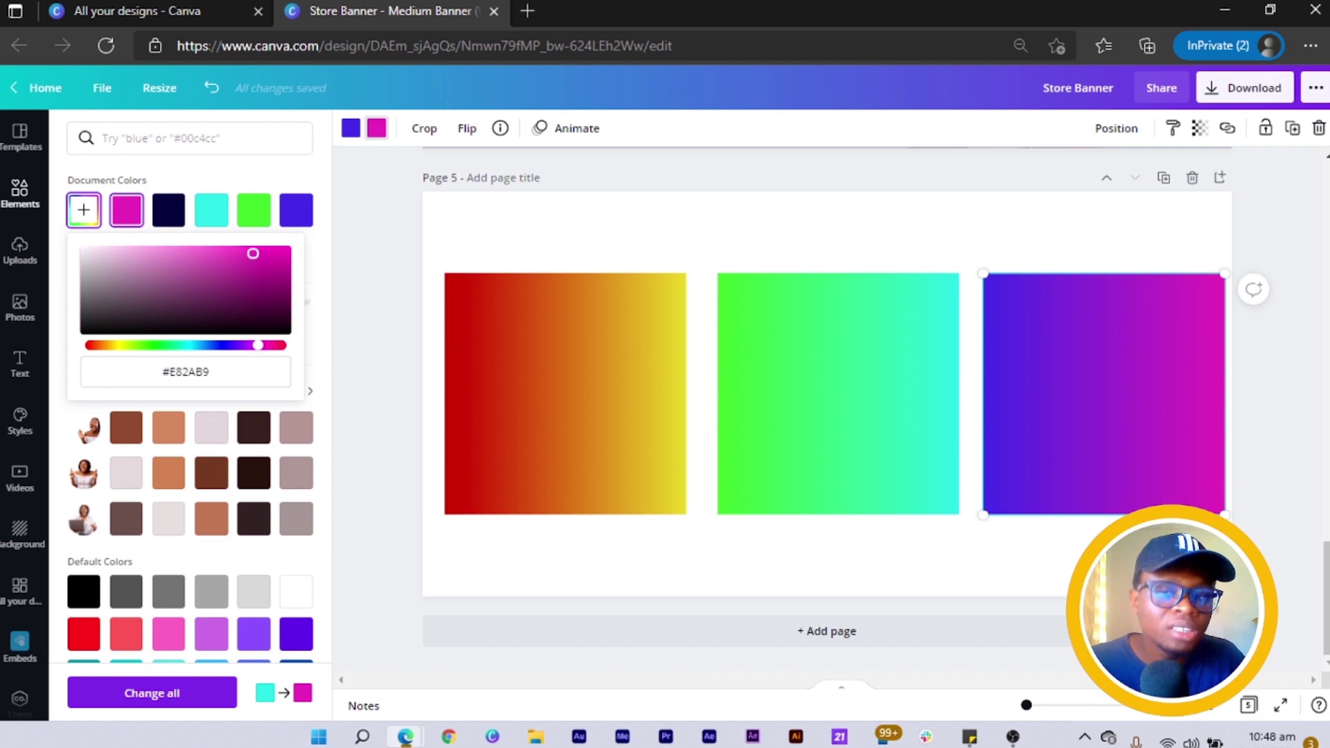
pyautogui.click(350, 129)
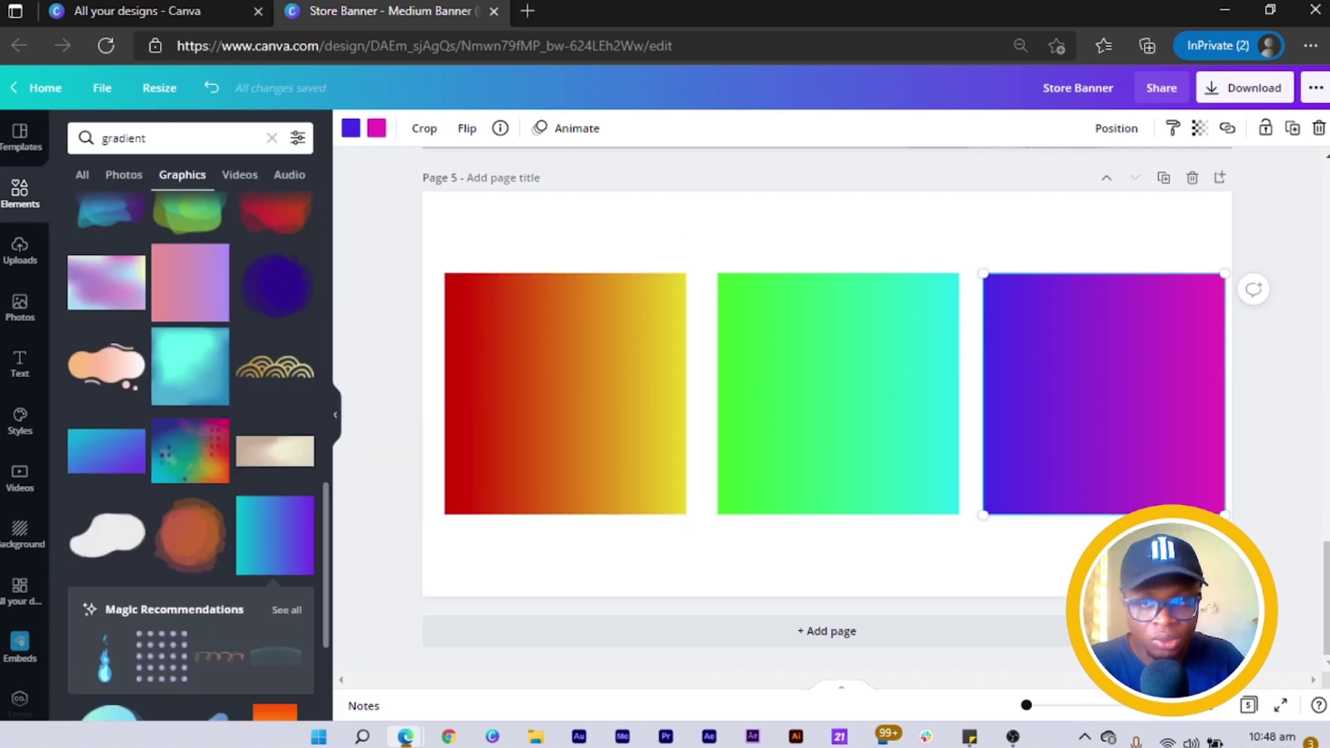
# Set the first colour of the middle gradient square to the palette's amber #FFB800
pyautogui.click(838, 394)
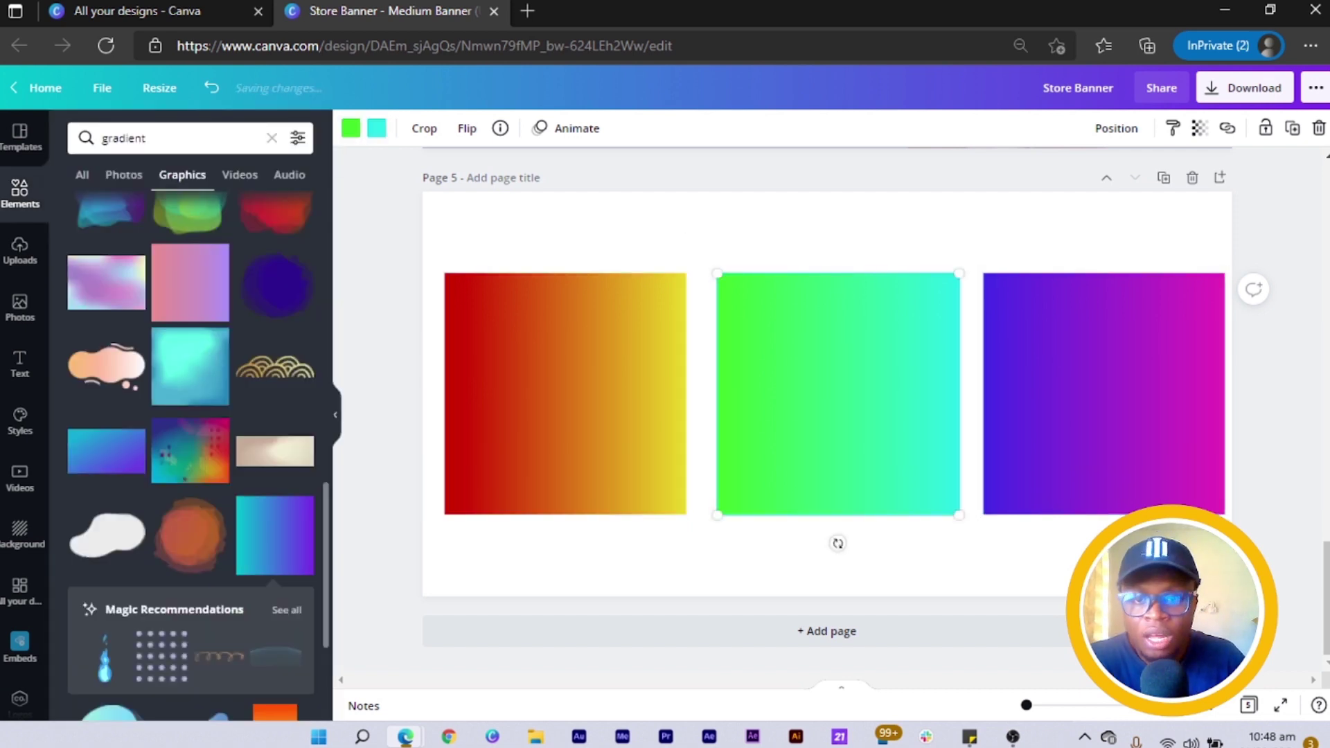
pyautogui.click(351, 128)
pyautogui.click(84, 333)
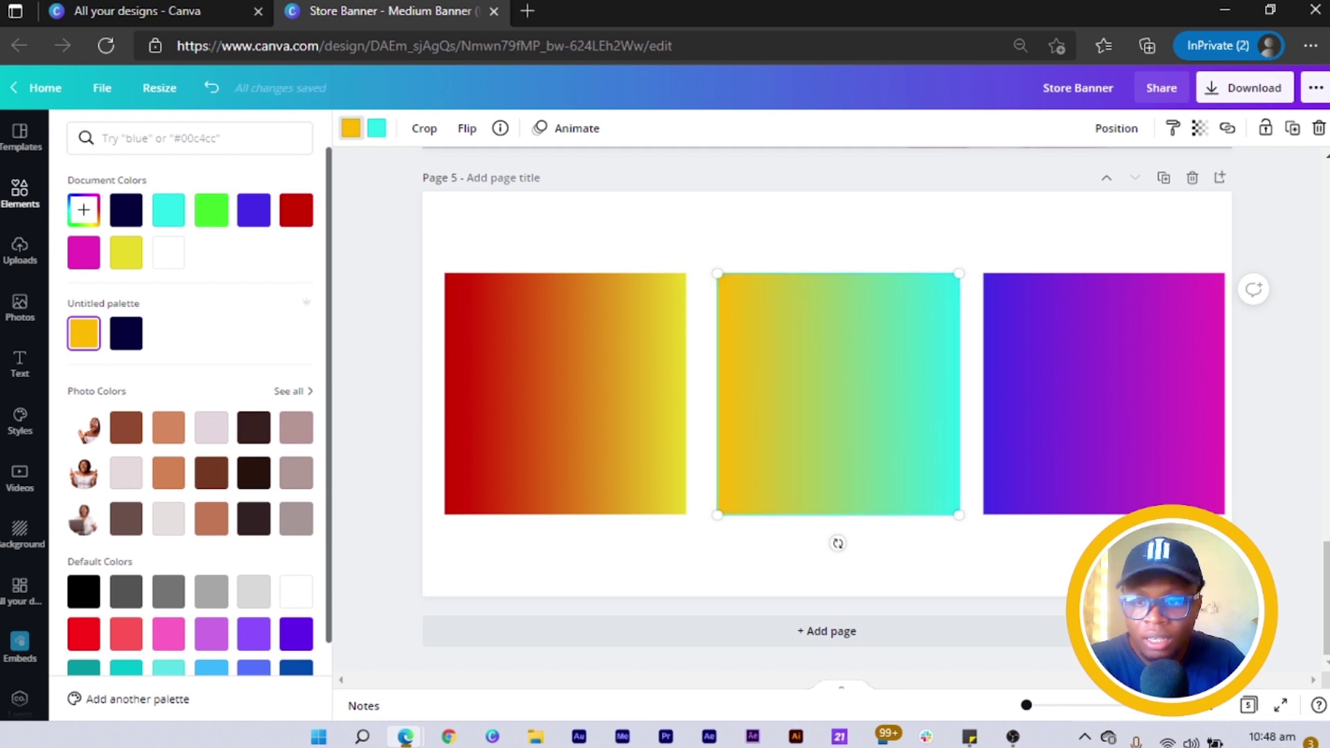
pyautogui.click(84, 209)
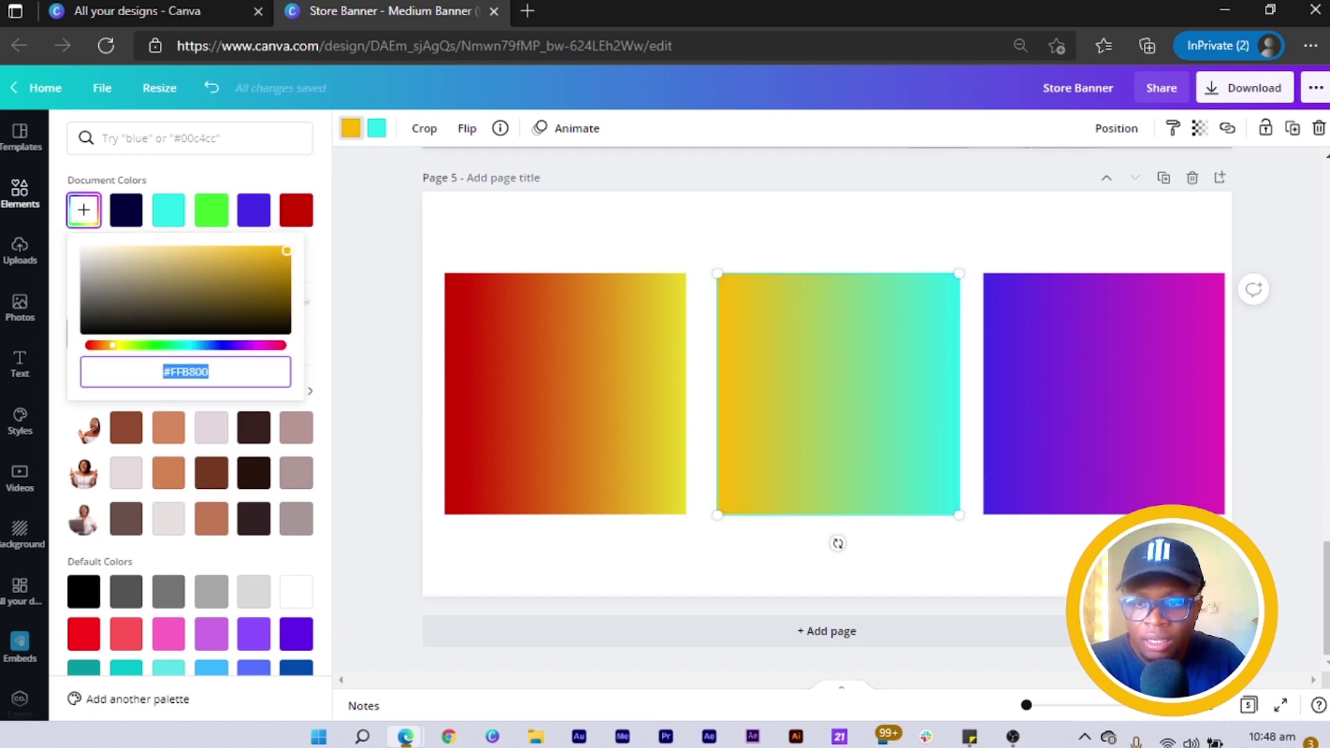
pyautogui.click(19, 193)
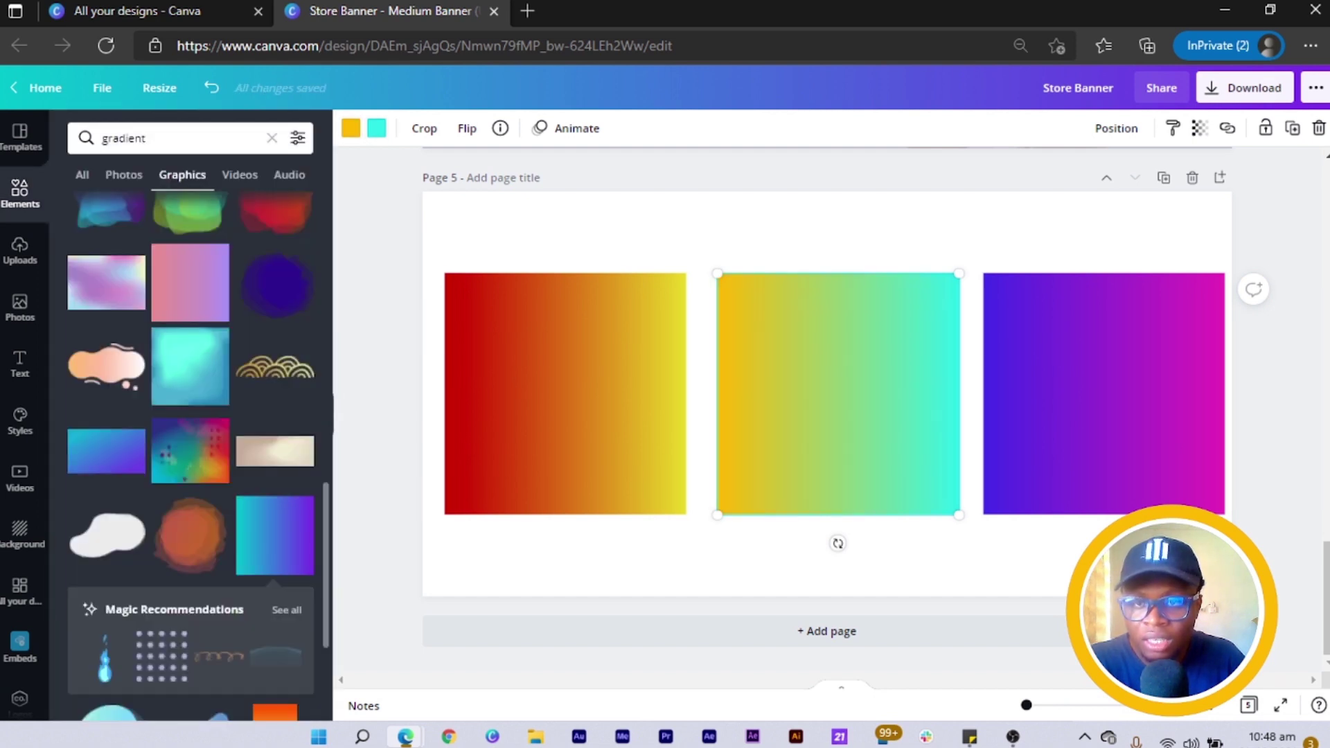
# Set the second colour of the middle gradient square to orange #FF7300 and deselect the square
pyautogui.click(376, 128)
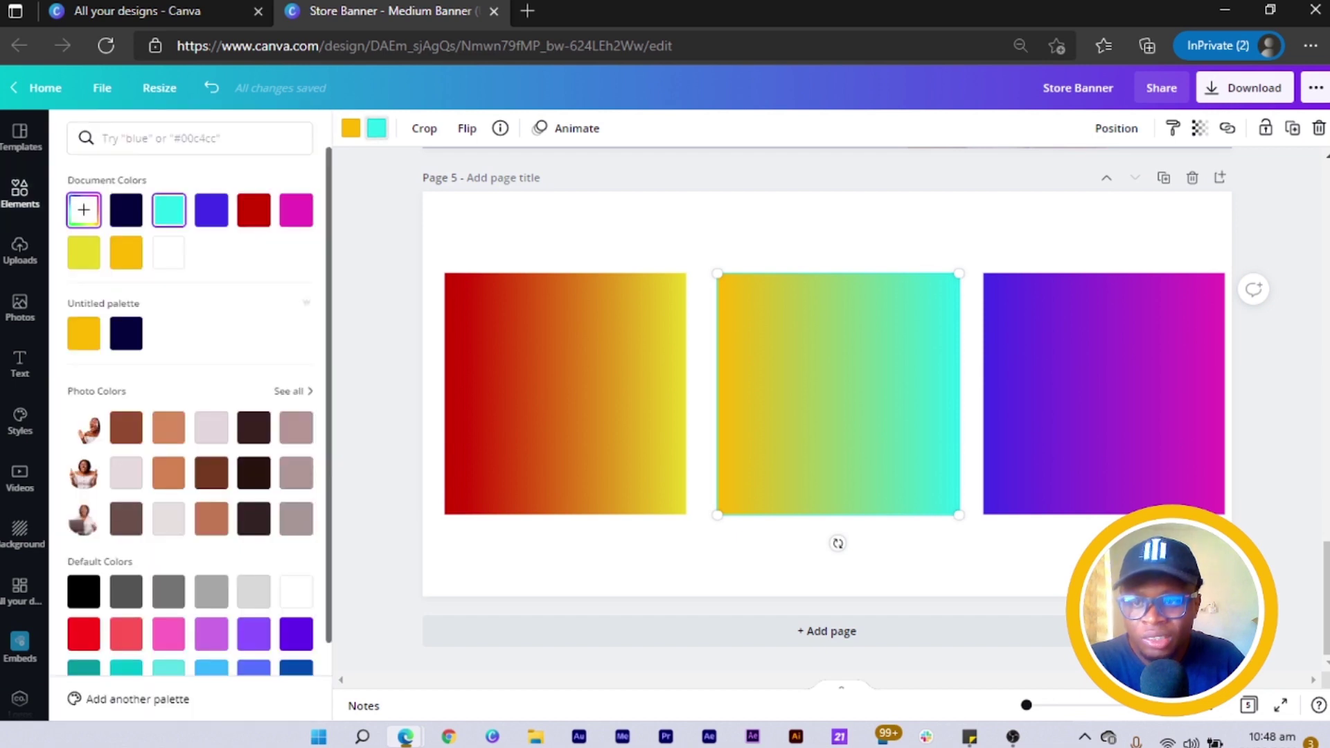
pyautogui.click(84, 210)
pyautogui.moveTo(185, 344); pyautogui.dragTo(112, 344)
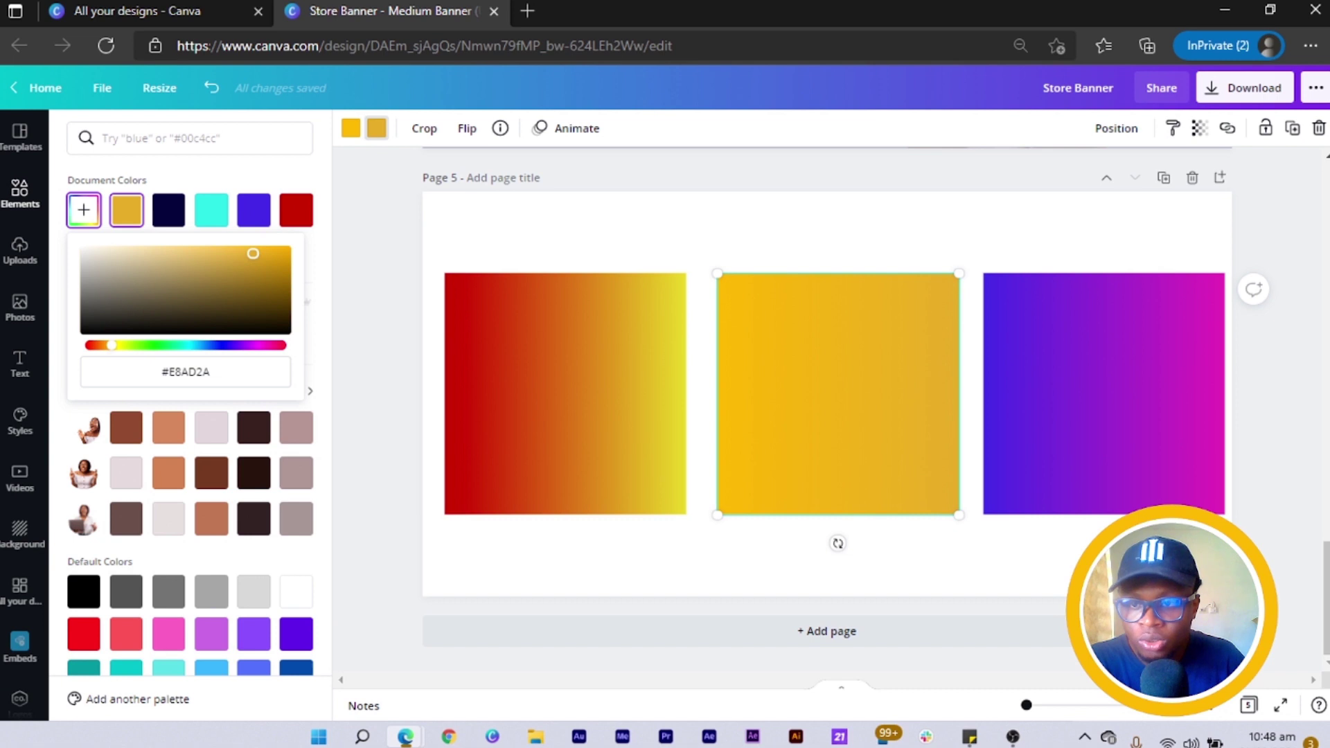
pyautogui.moveTo(112, 344); pyautogui.dragTo(104, 345)
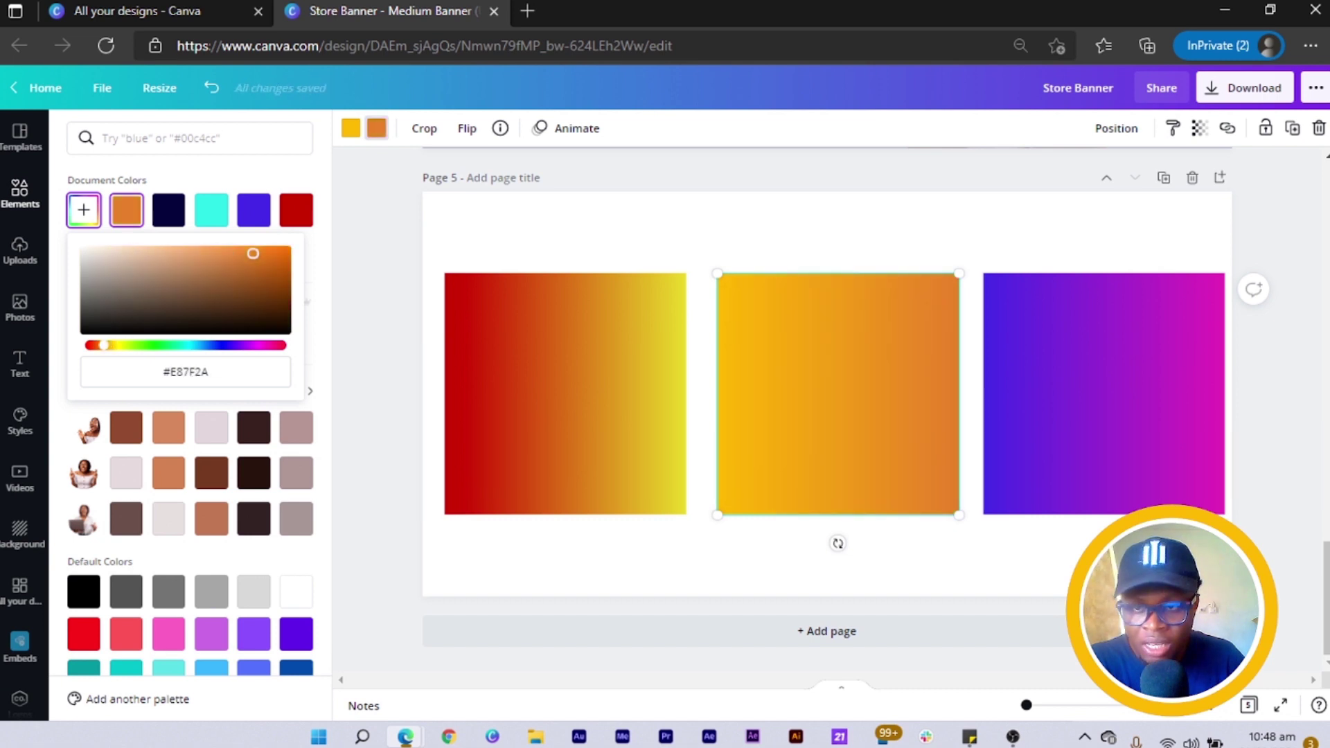
pyautogui.moveTo(252, 253); pyautogui.dragTo(287, 249)
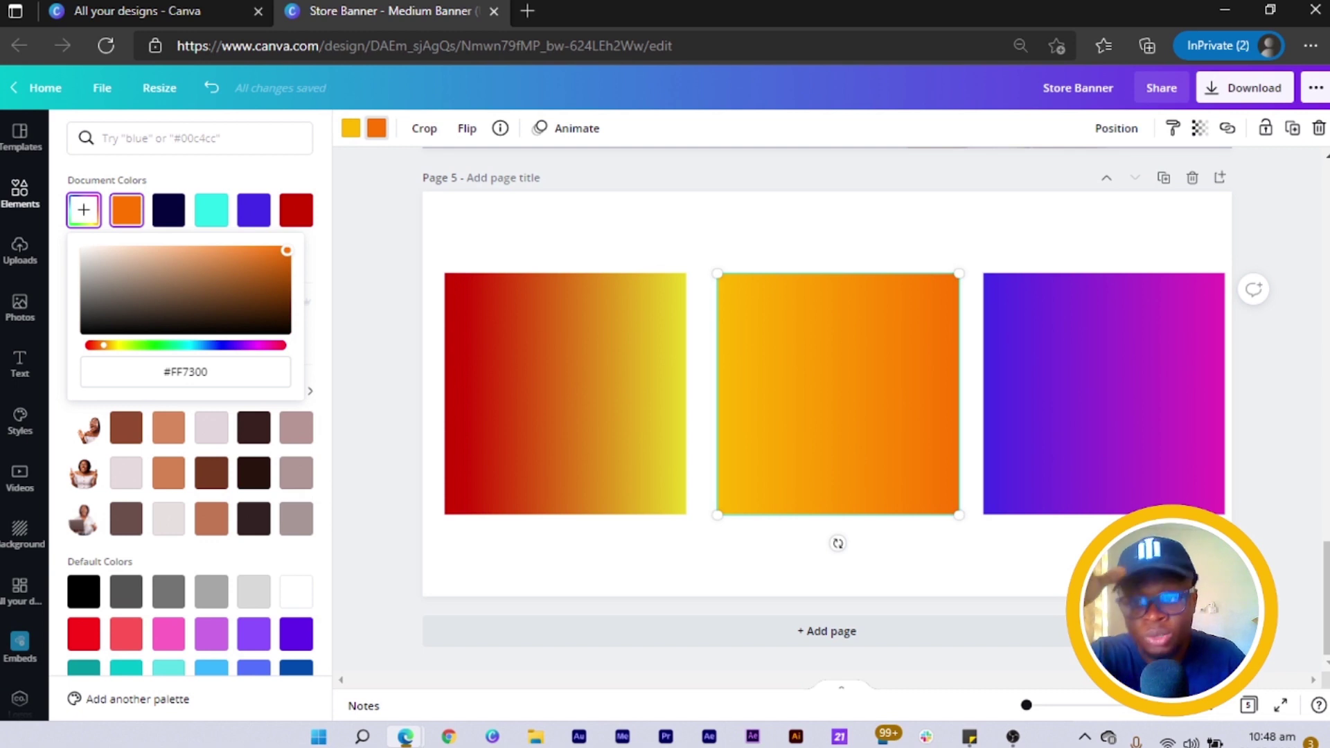
pyautogui.scroll(1, 827, 416)
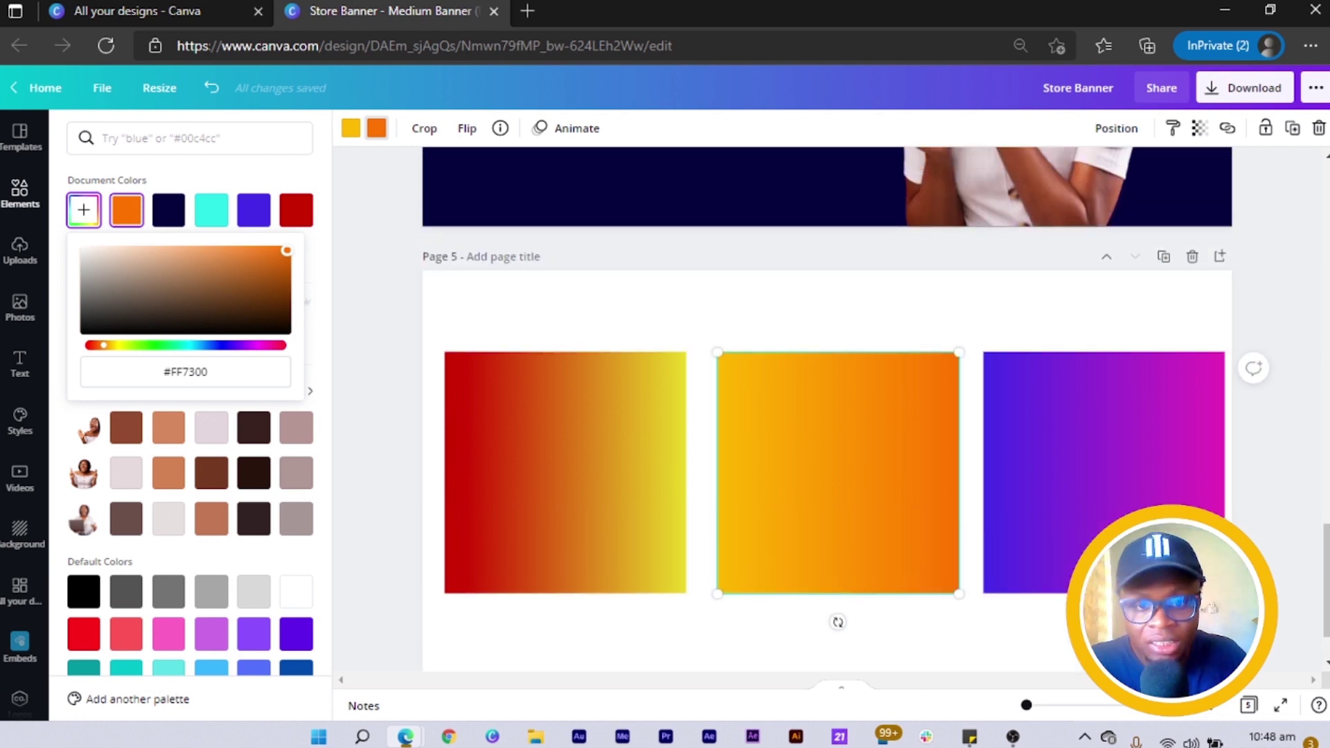
pyautogui.scroll(-1, 827, 415)
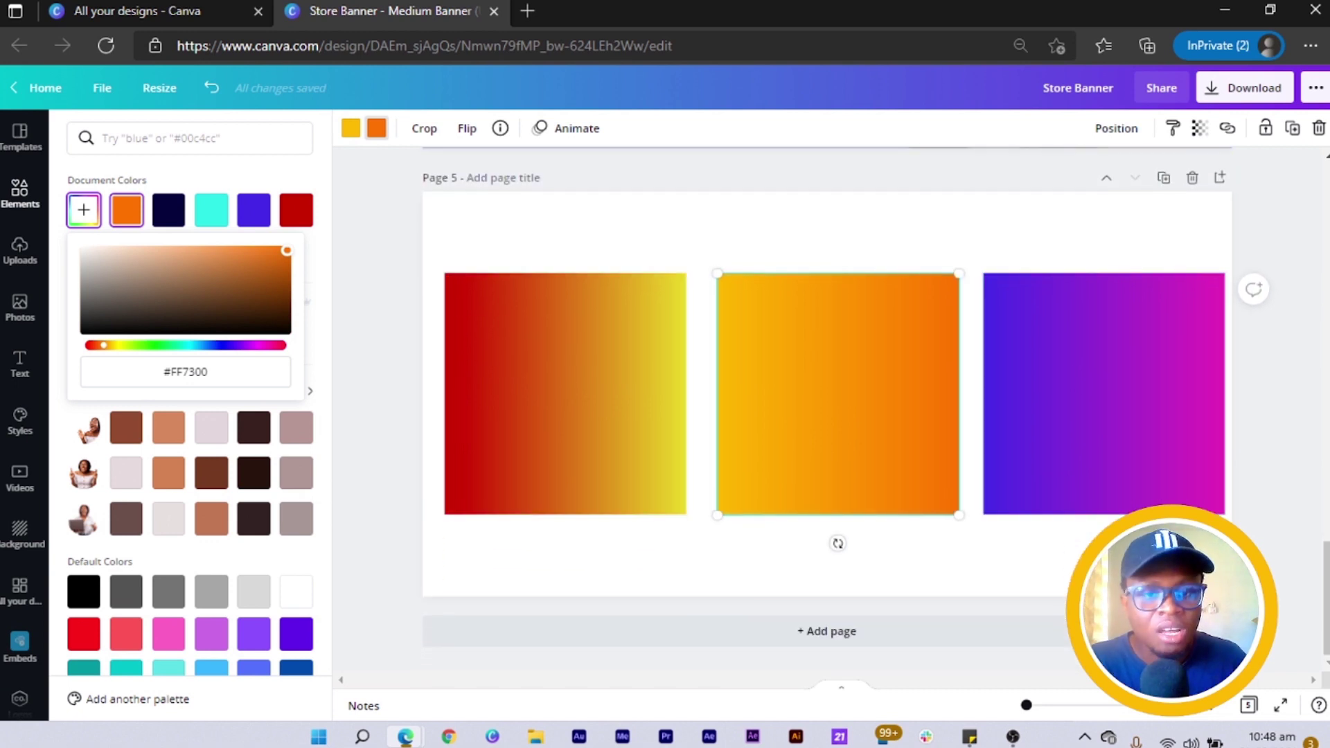
pyautogui.press('Escape')
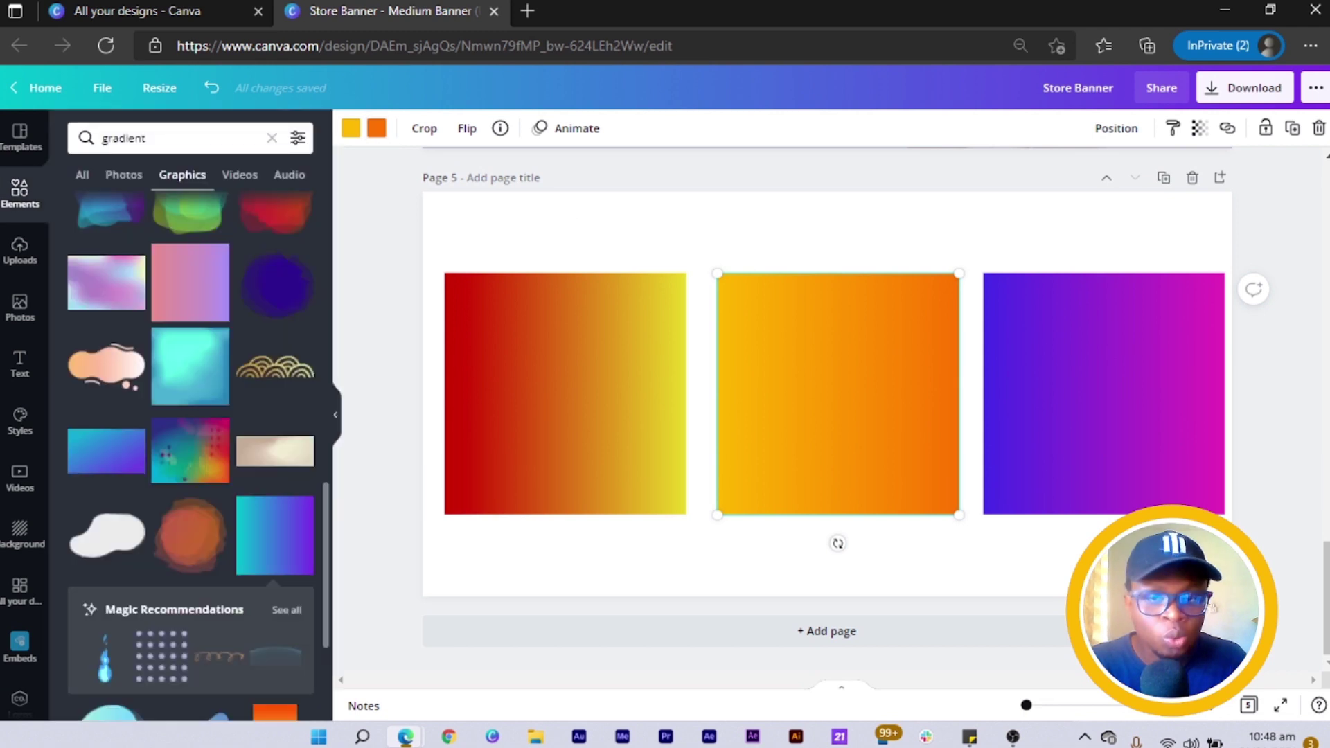
pyautogui.press('Escape')
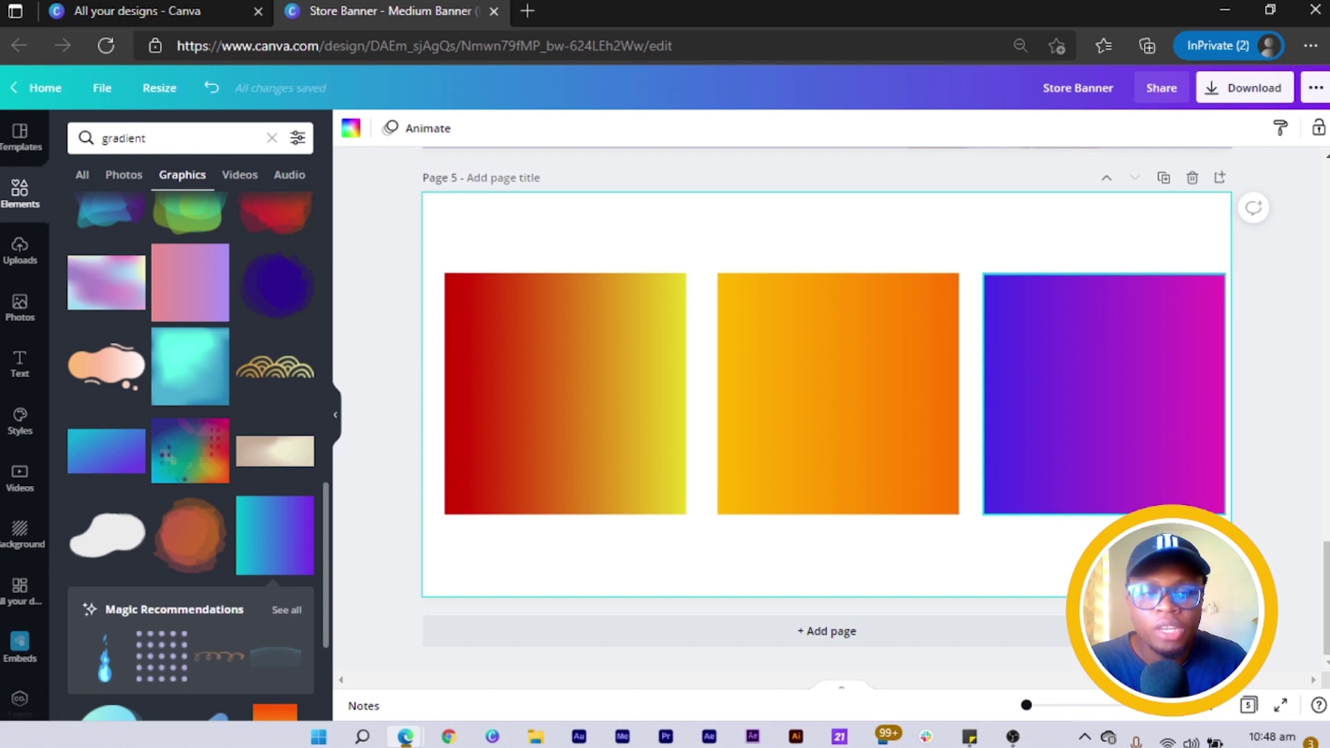
# Delete the blue-to-magenta and red-to-yellow gradient squares on either side of the amber-to-orange one
pyautogui.click(1103, 393)
pyautogui.press('Delete')
pyautogui.click(565, 394)
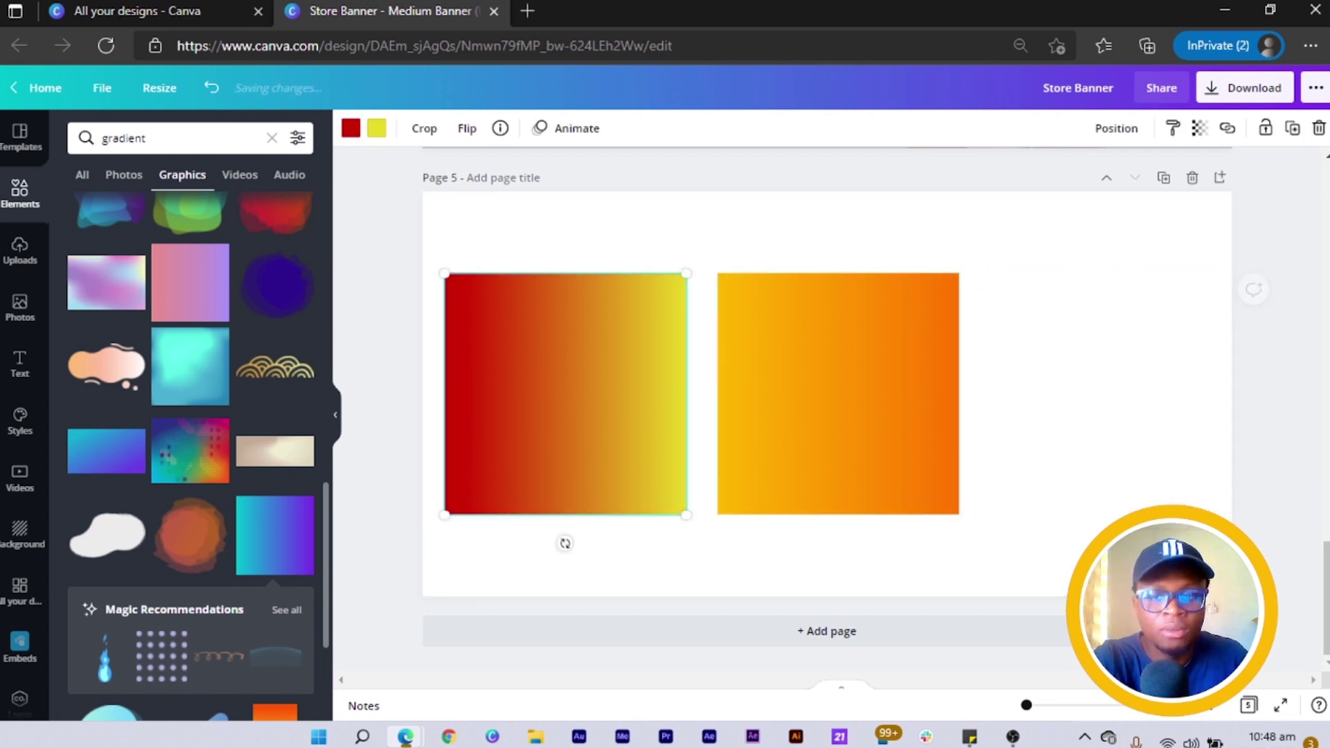
pyautogui.press('Delete')
# Enlarge the amber-to-orange gradient square until it covers the whole of page 5
pyautogui.click(837, 393)
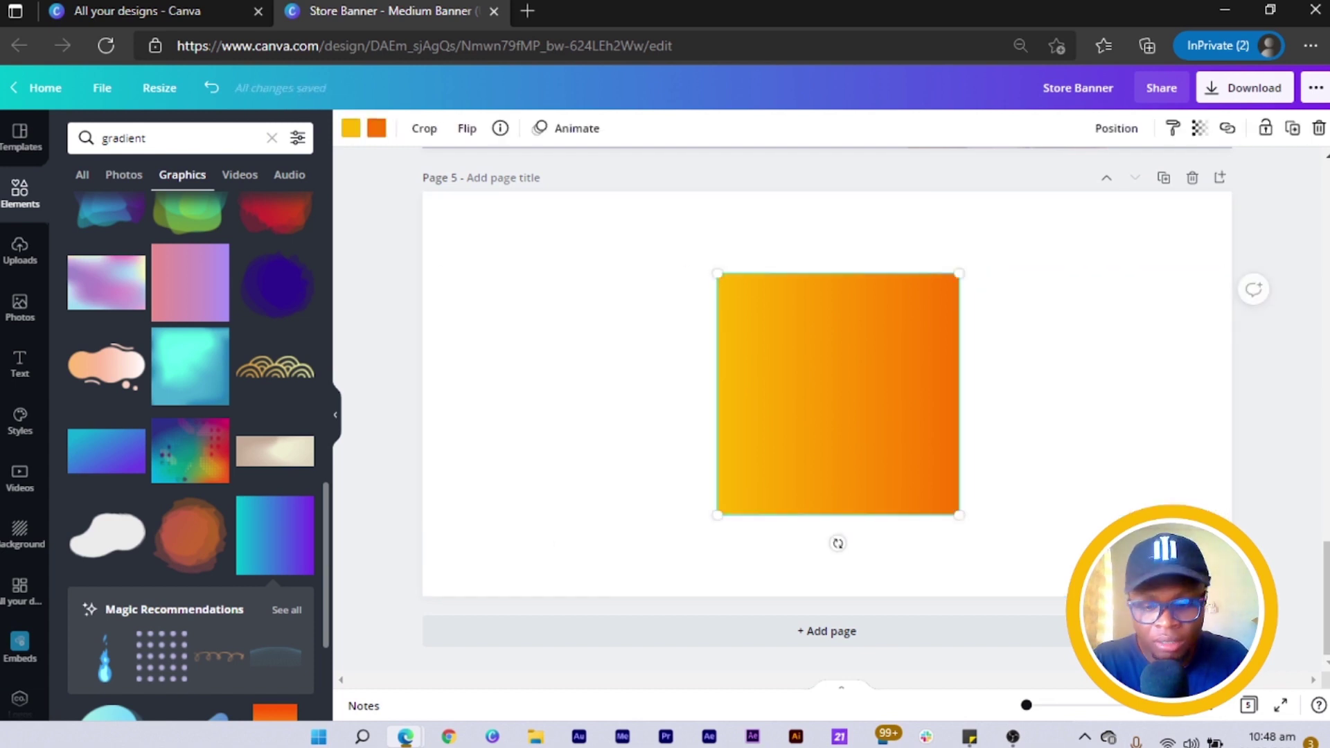
pyautogui.moveTo(959, 515); pyautogui.dragTo(1259, 574)
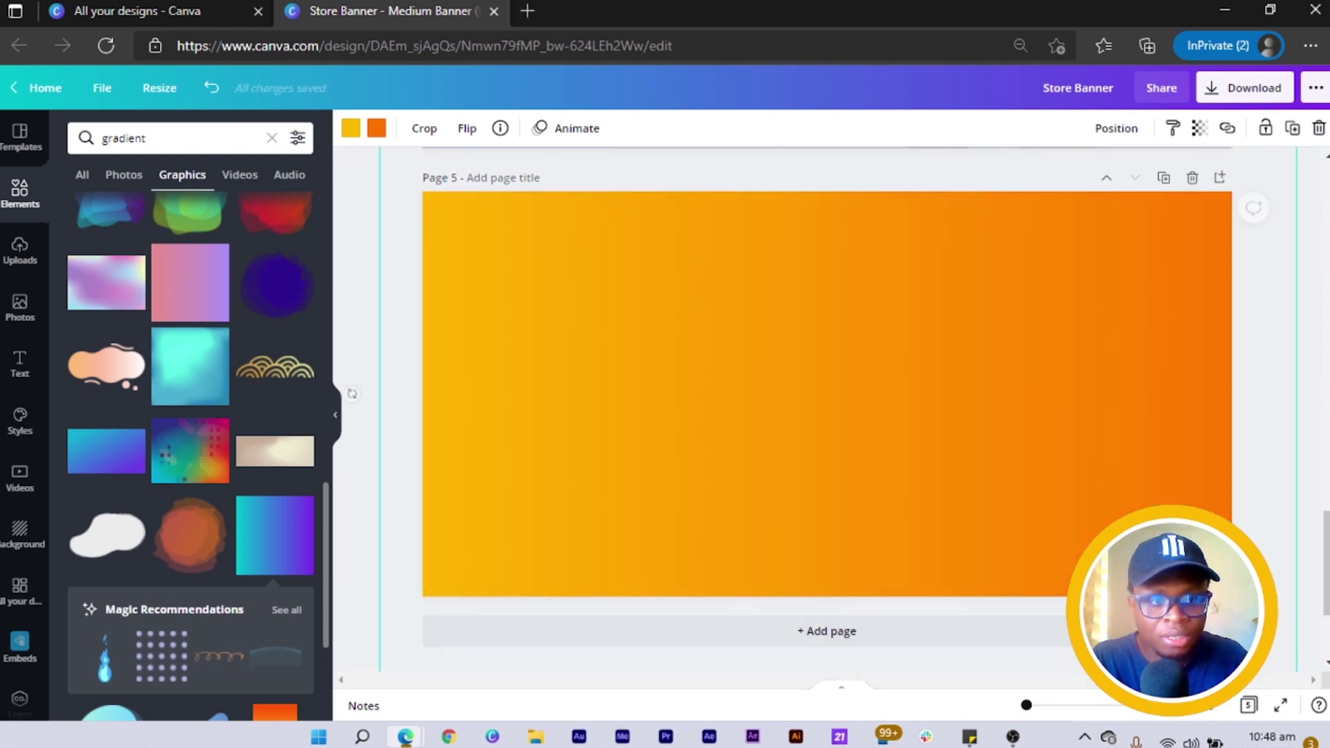
pyautogui.scroll(-2, 827, 409)
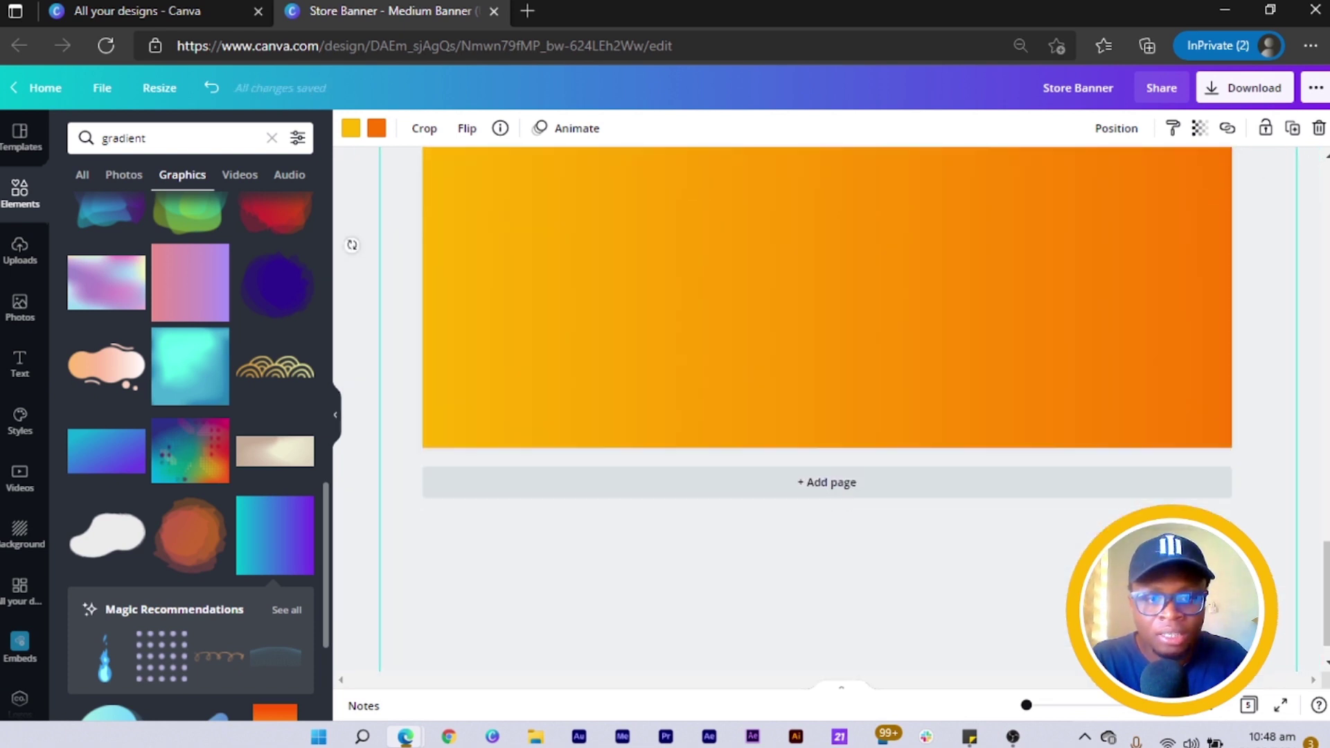
pyautogui.scroll(2, 827, 409)
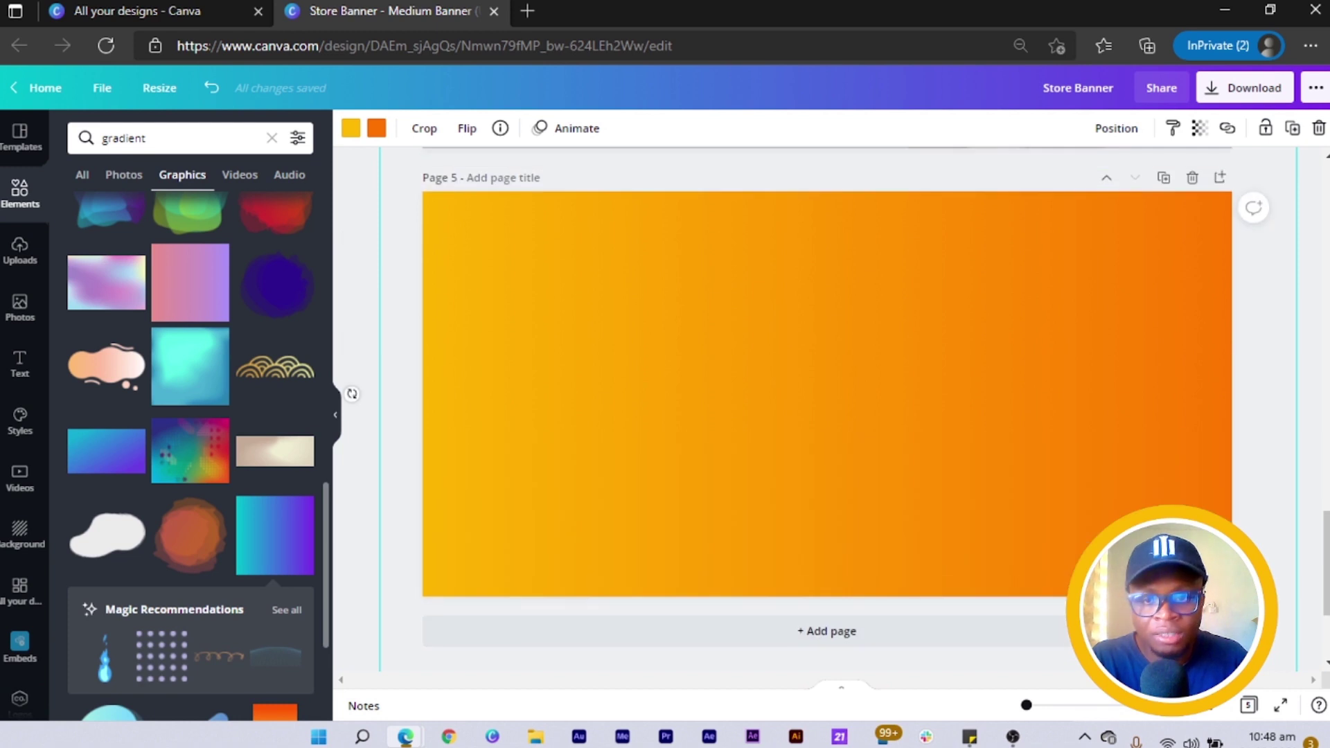
pyautogui.press('Escape')
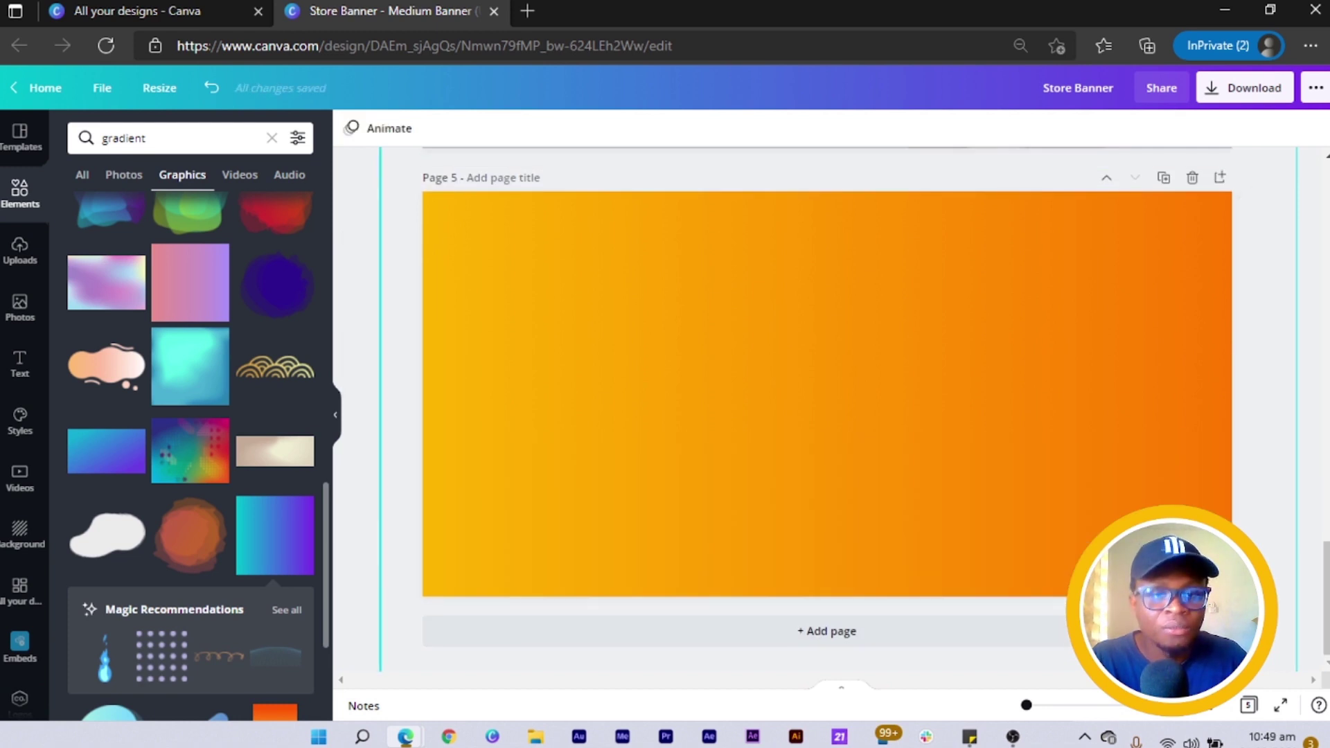
# Set the first colour of the full-page gradient to cyan #00F7FF
pyautogui.click(827, 393)
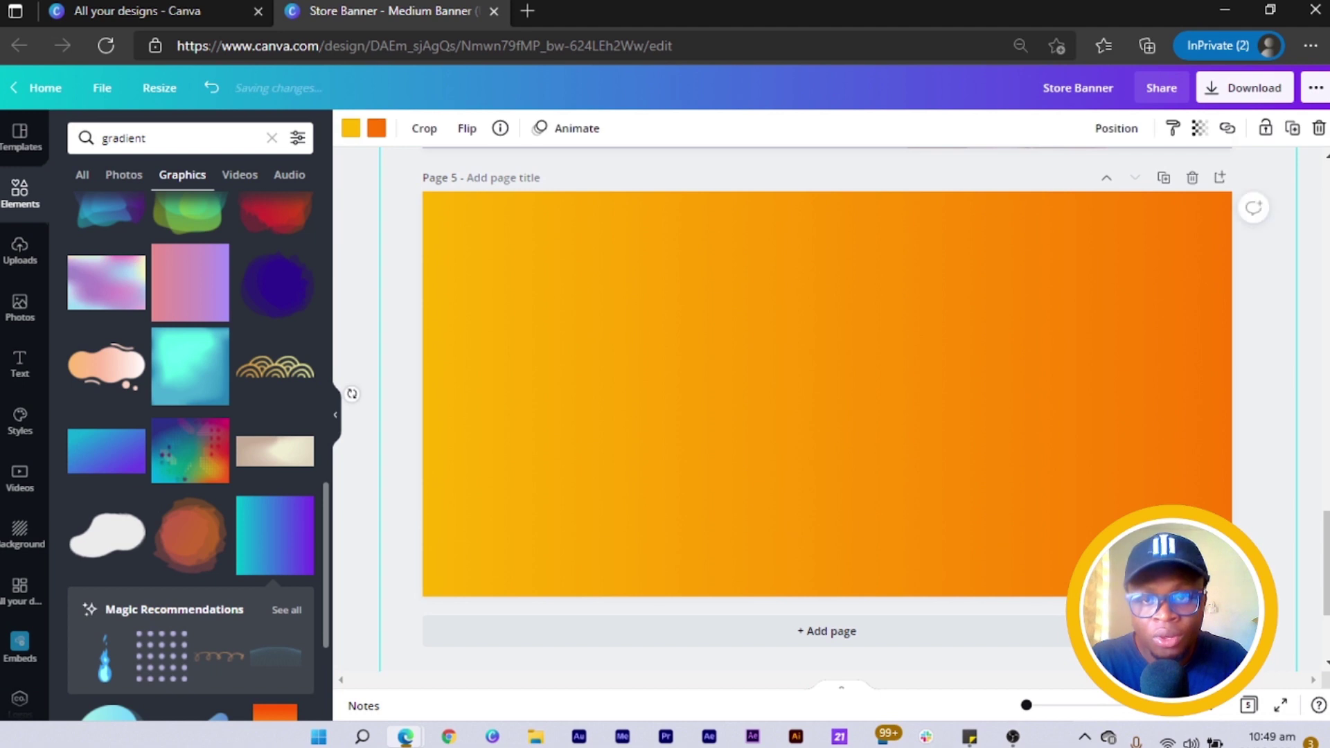
pyautogui.click(351, 129)
pyautogui.click(83, 210)
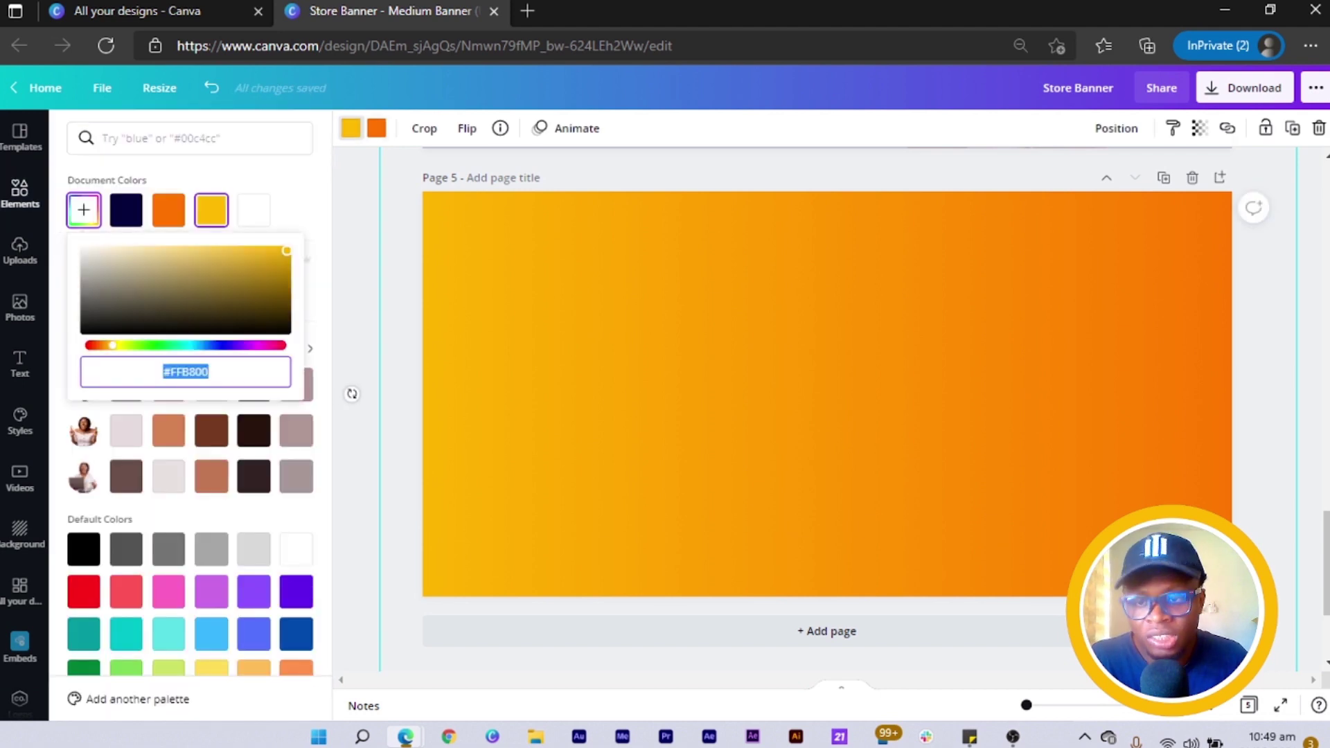
pyautogui.press('Escape')
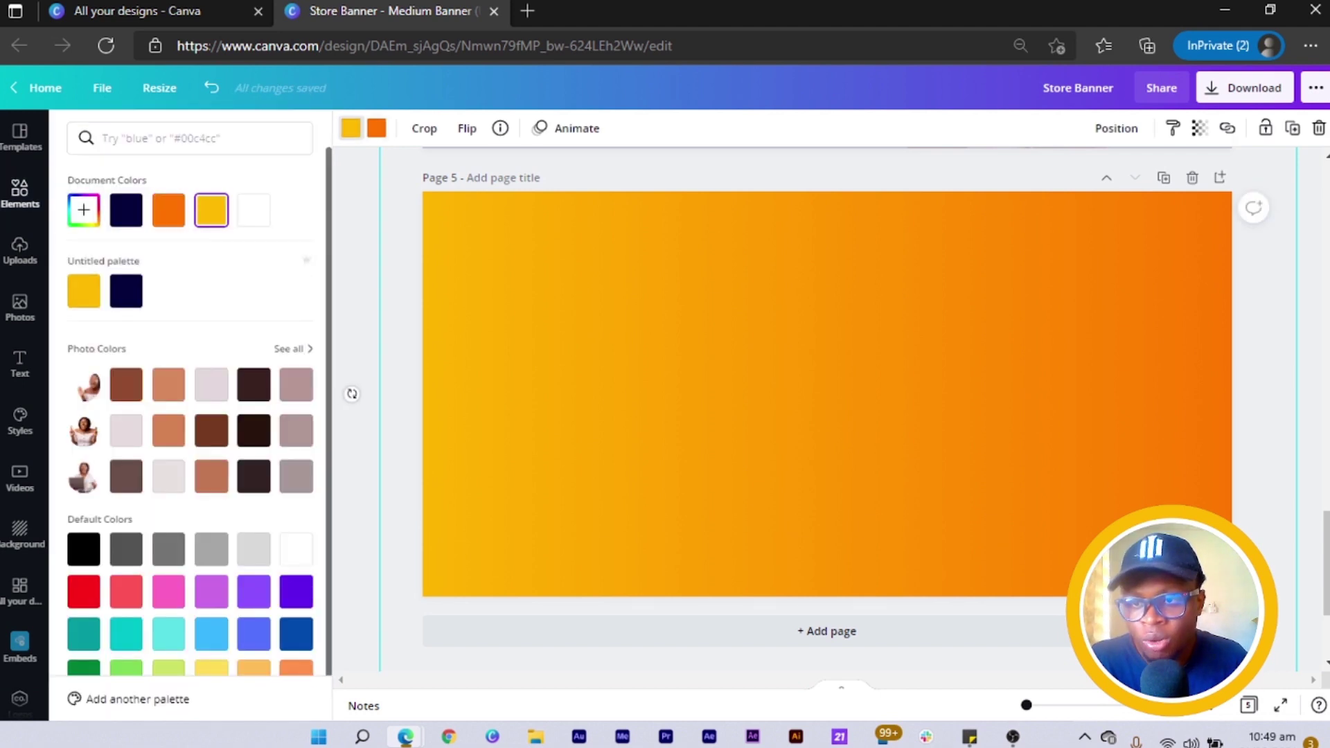
pyautogui.click(83, 209)
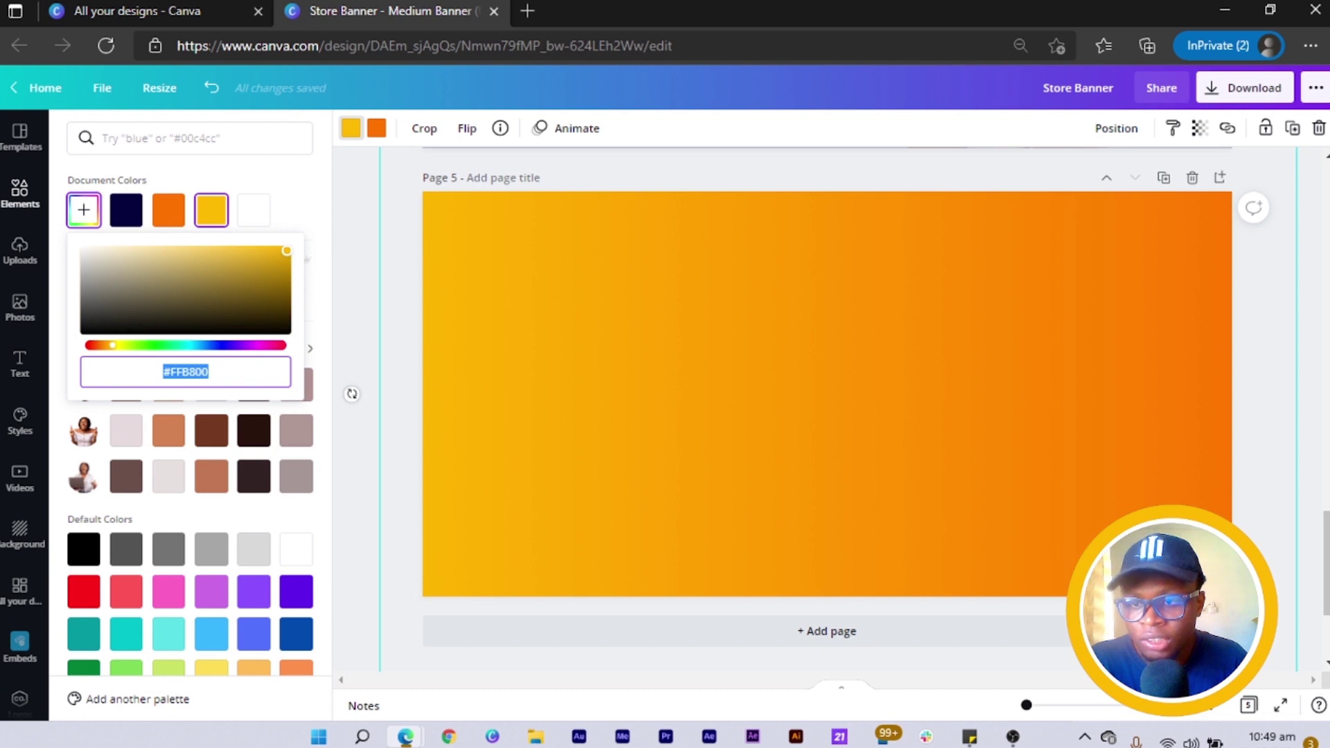
pyautogui.moveTo(112, 345); pyautogui.dragTo(187, 345)
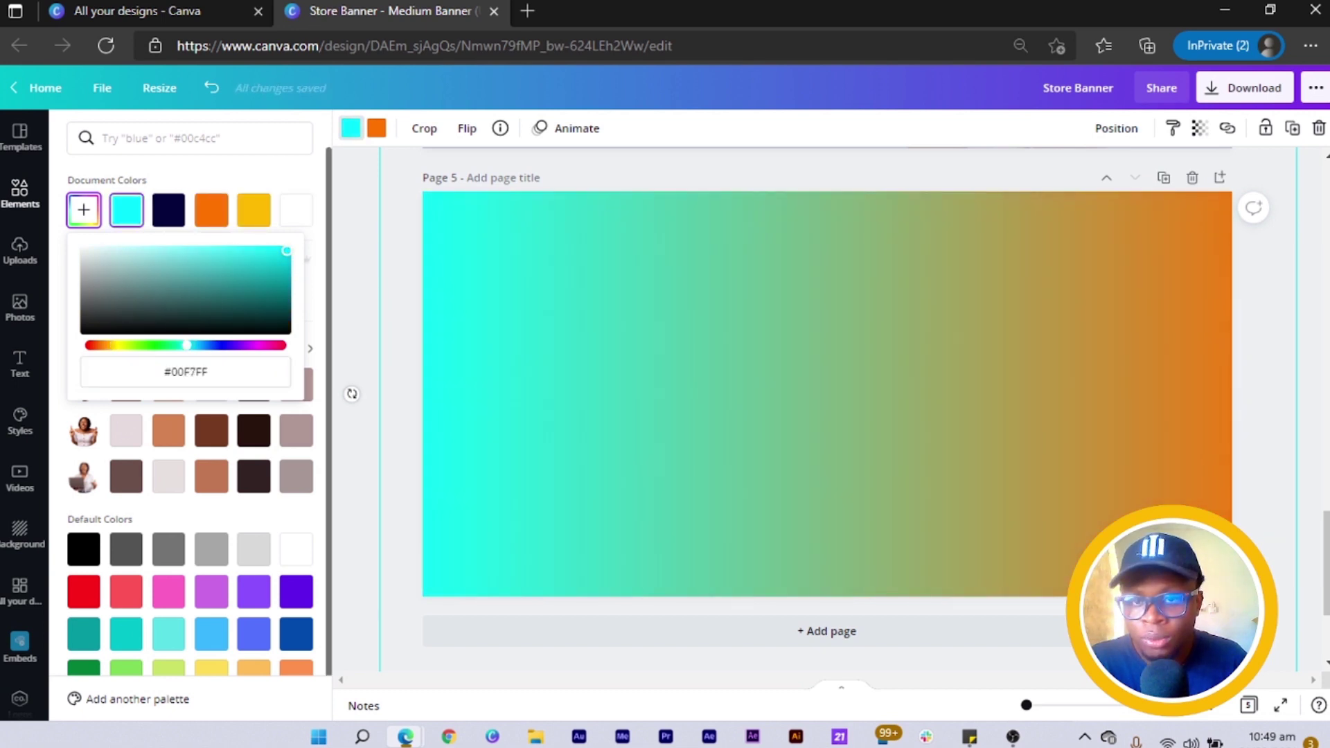
# Set the second colour of the full-page gradient to magenta #FF00F5 and deselect it
pyautogui.click(376, 127)
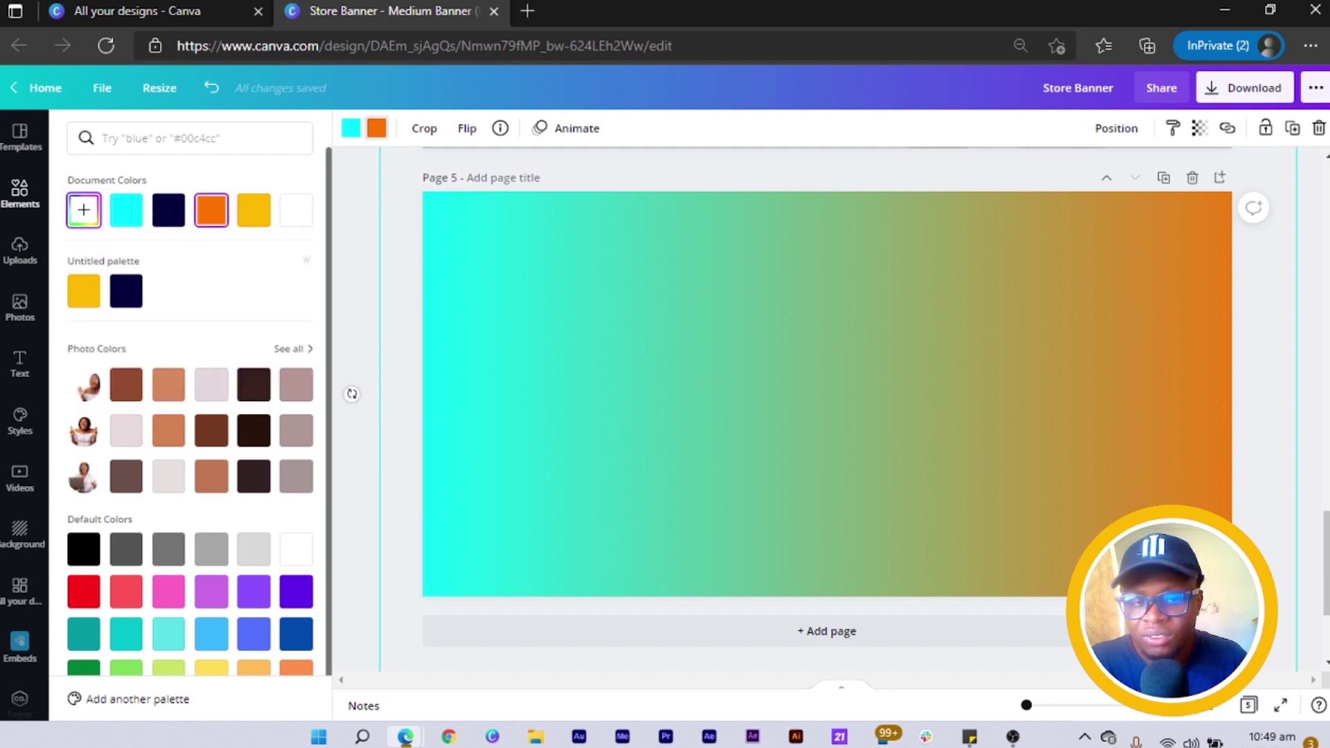
pyautogui.click(84, 209)
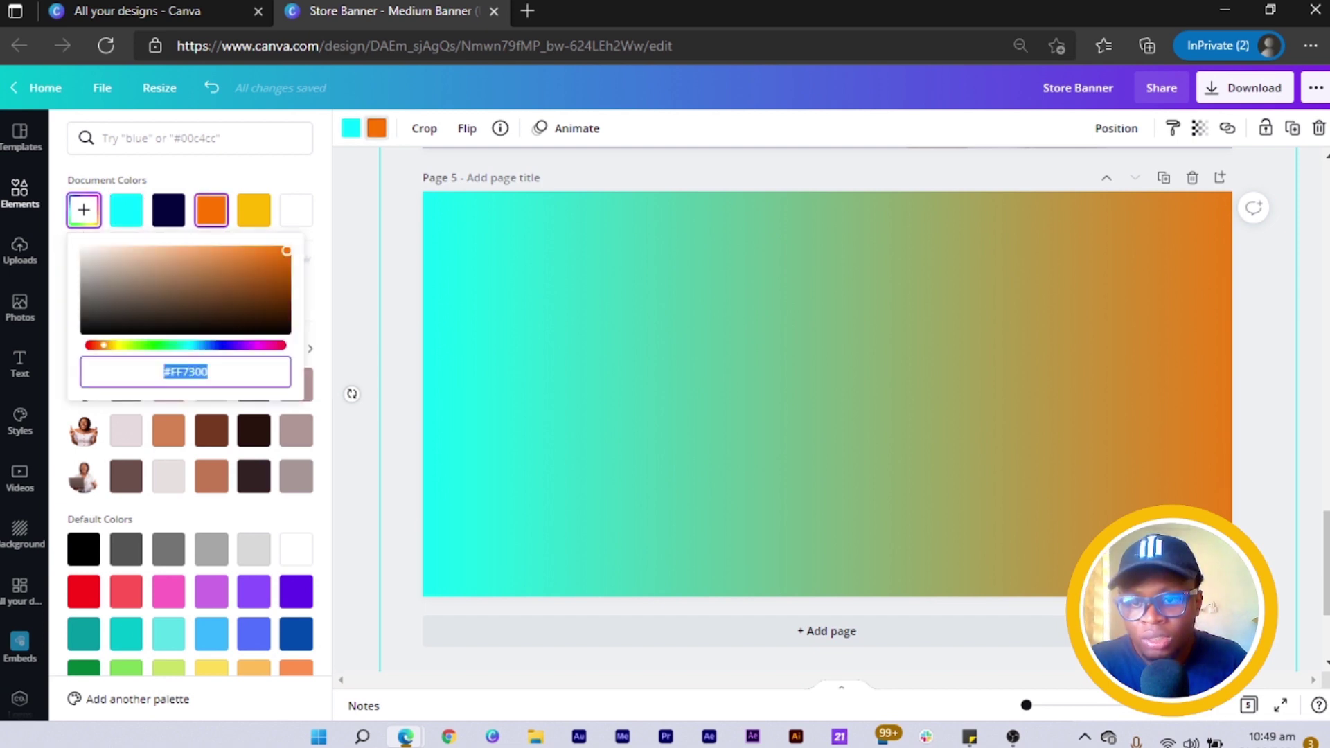
pyautogui.moveTo(103, 345); pyautogui.dragTo(251, 344)
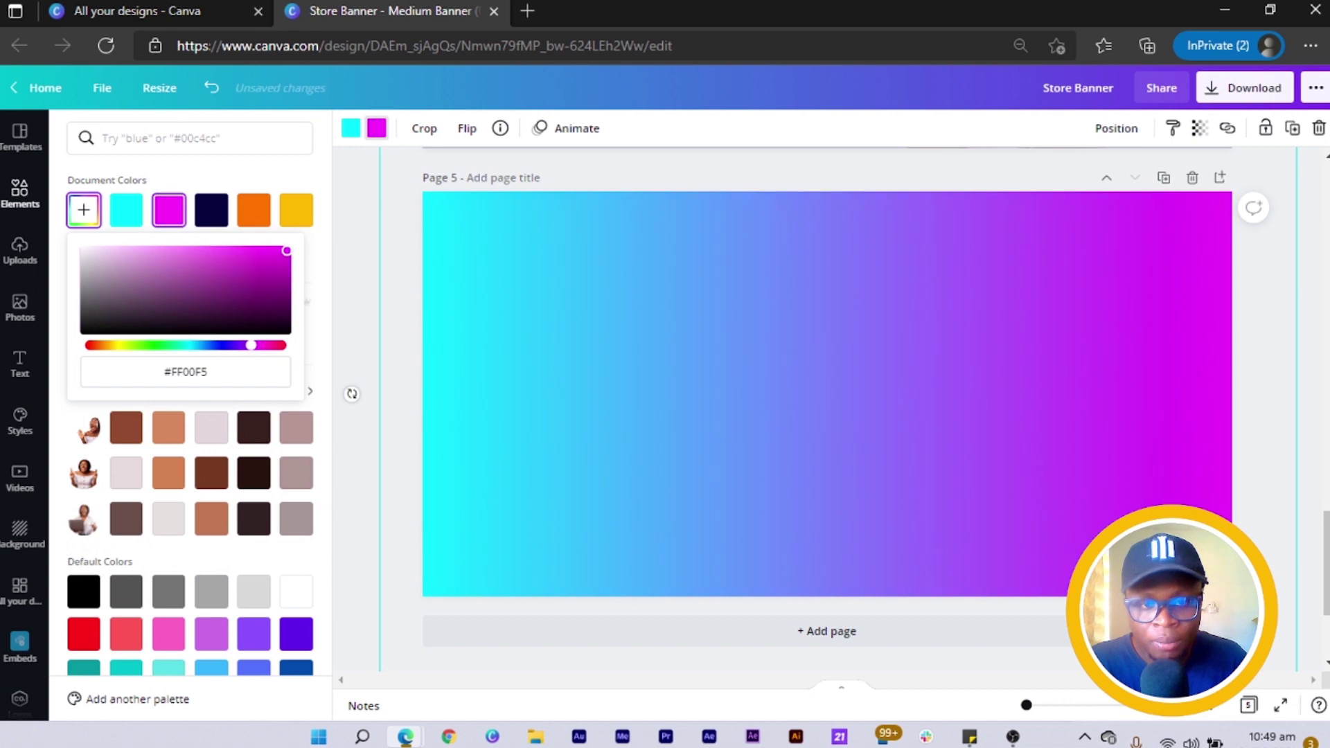
pyautogui.press('Escape')
pyautogui.press('Escape')
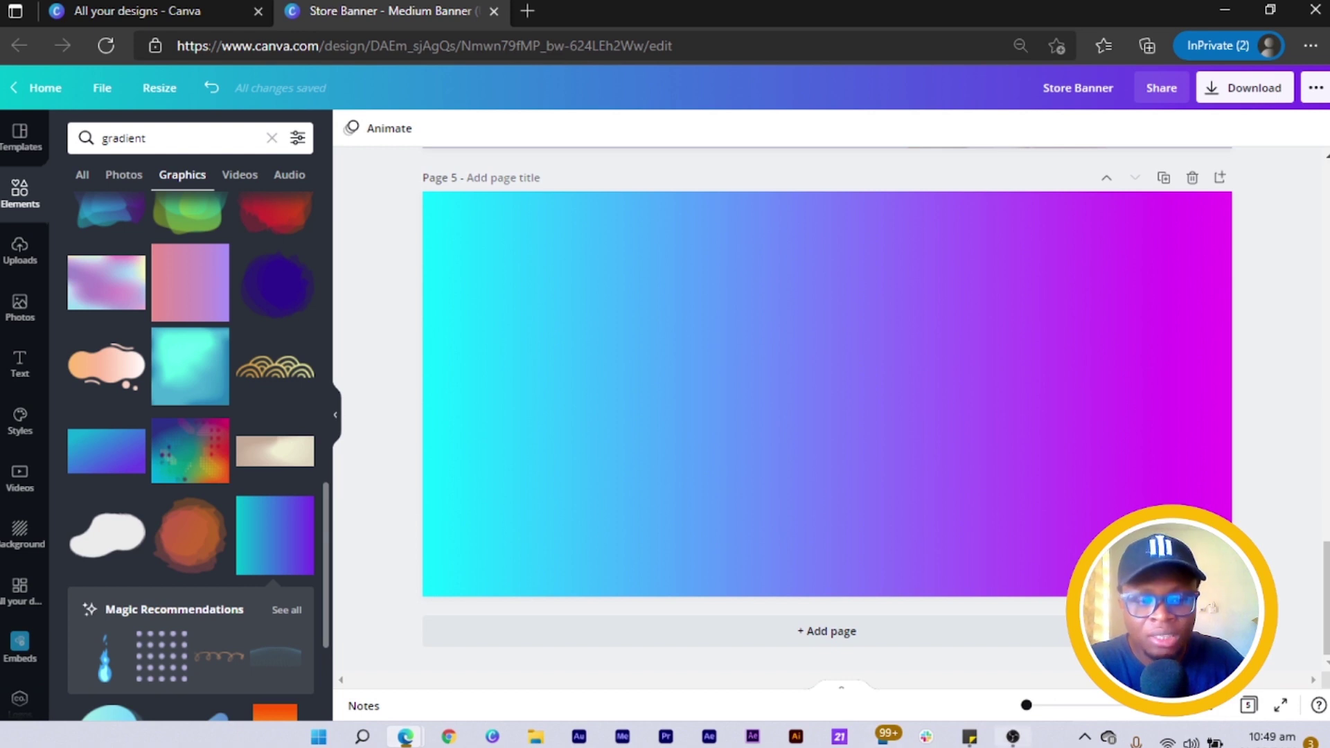
pyautogui.hotkey('alt', 'Tab')
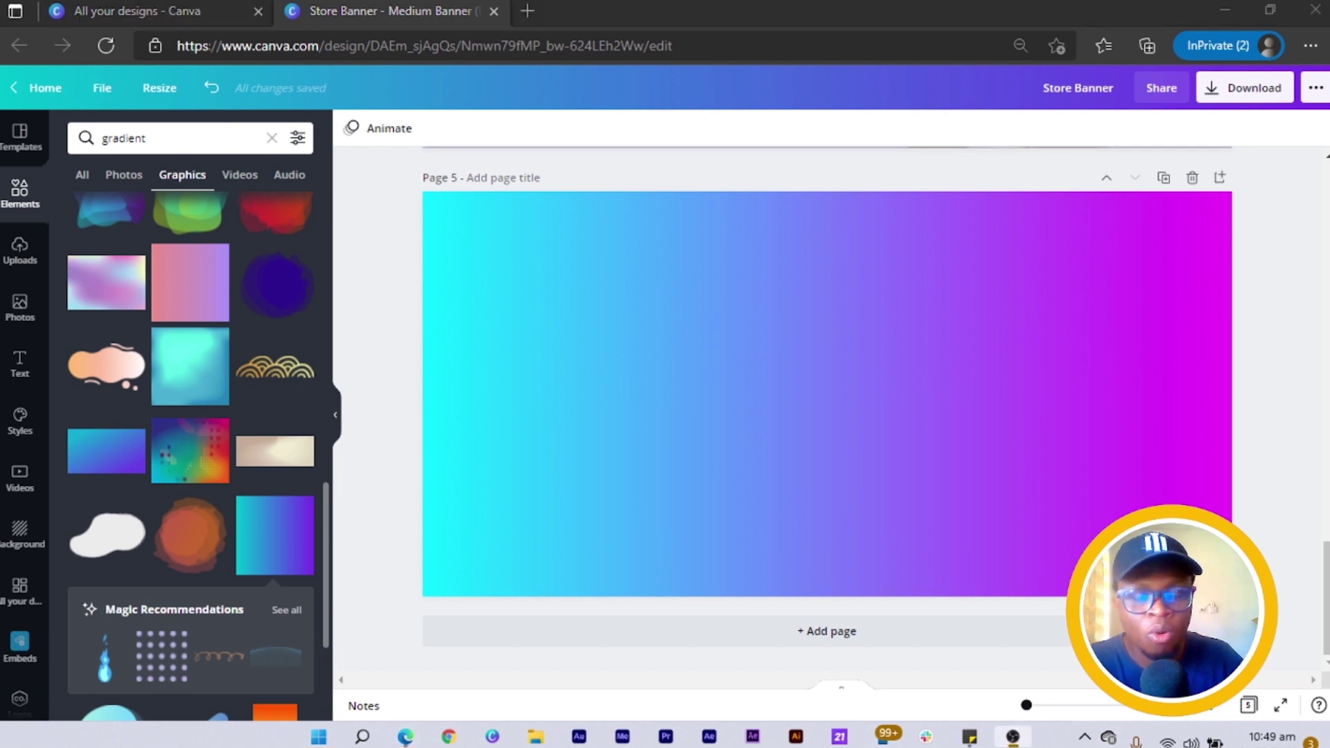